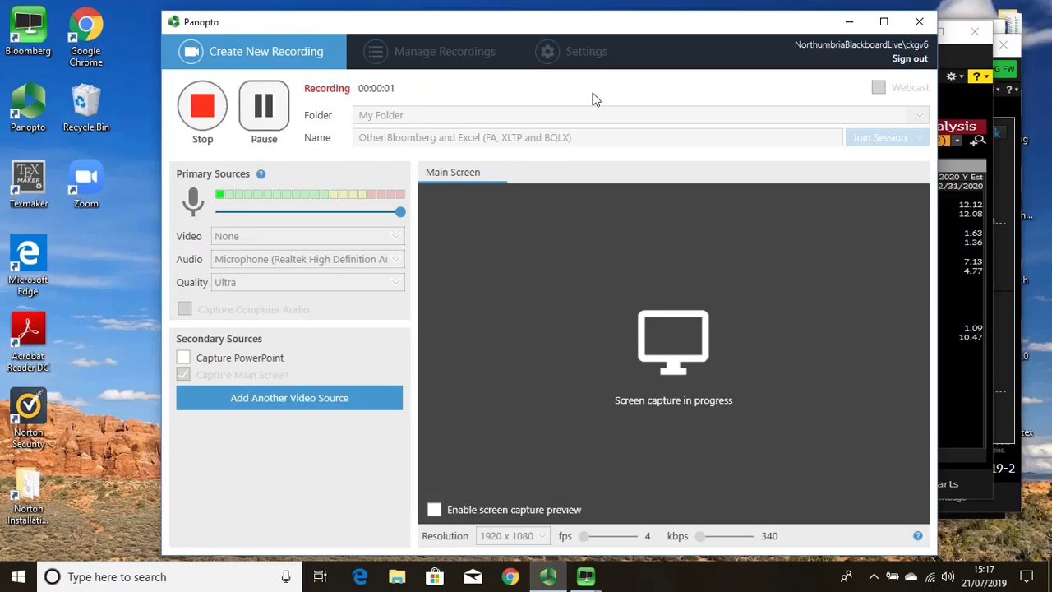
Step: Bring Bloomberg Terminal to the front, leaving the UKX Index FA page, and clear its command line
left_click(970, 108)
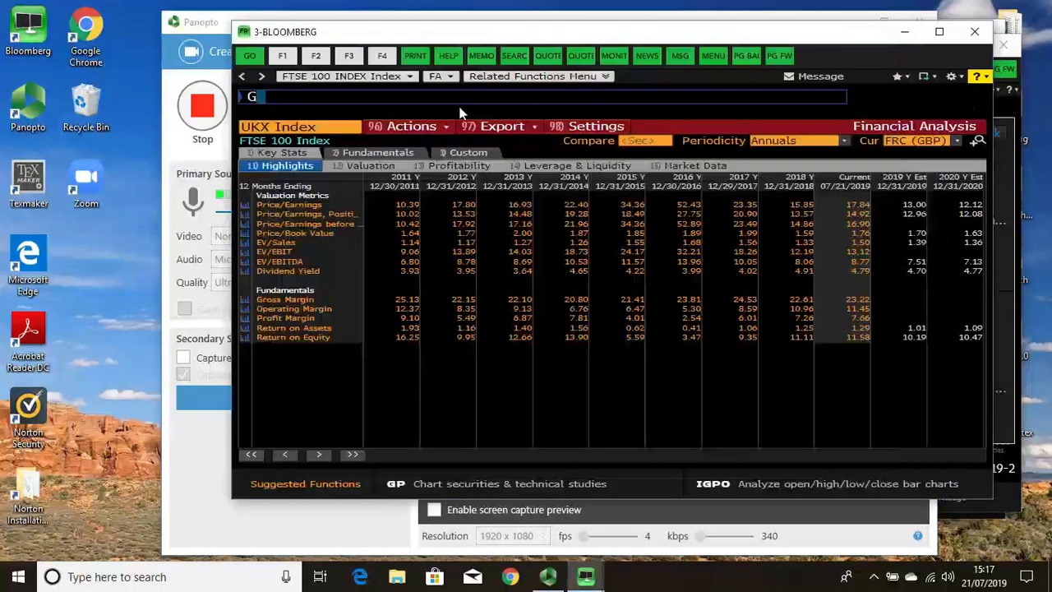
key("BackSpace")
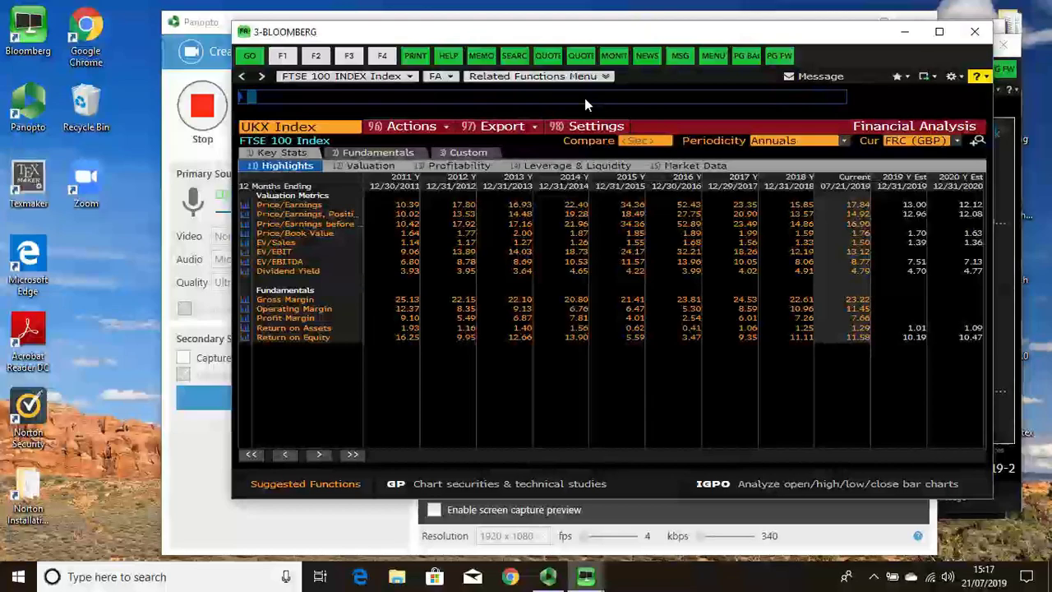
Step: Load LLOY LN Equity and open its FA Financial Analysis full screen
type("LLOY")
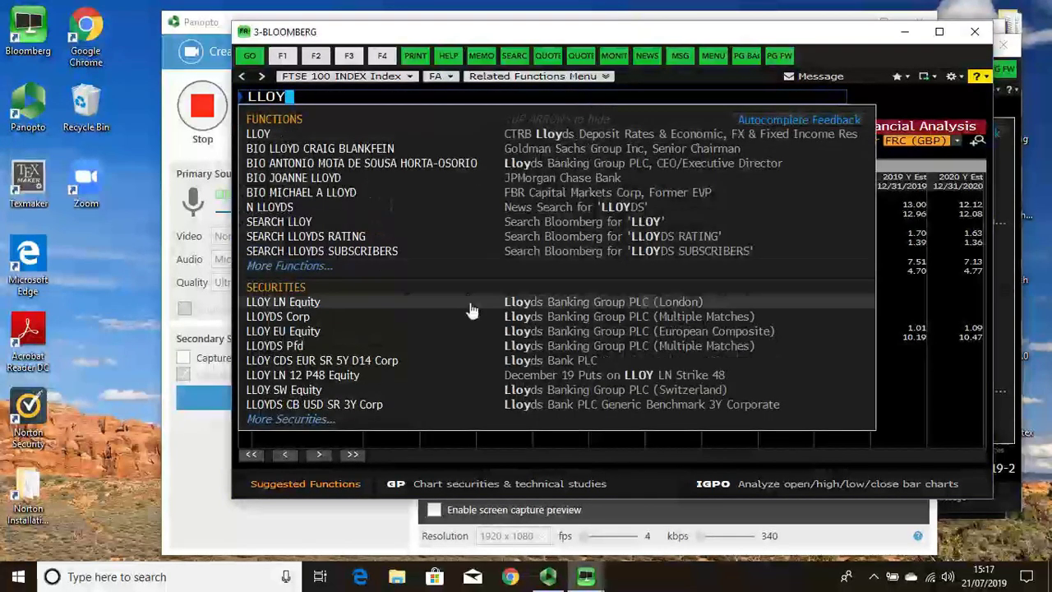
left_click(469, 304)
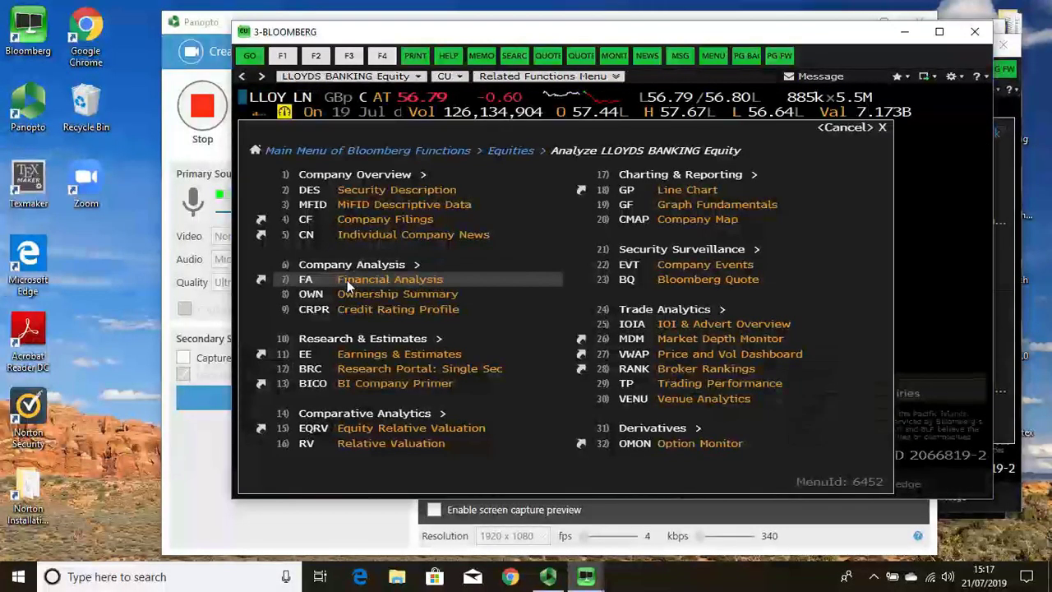
left_click(349, 283)
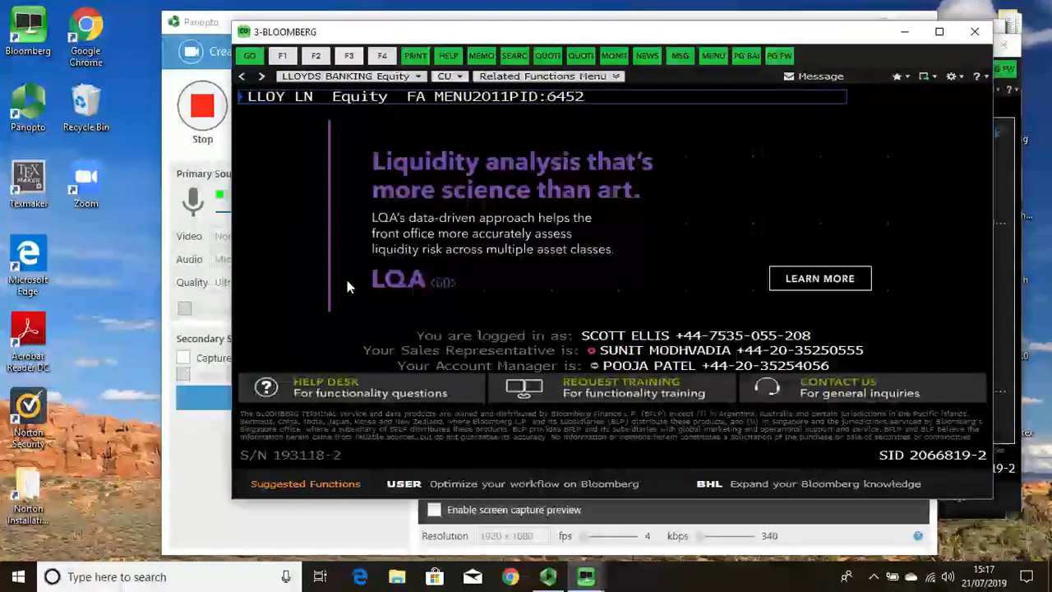
left_click(939, 31)
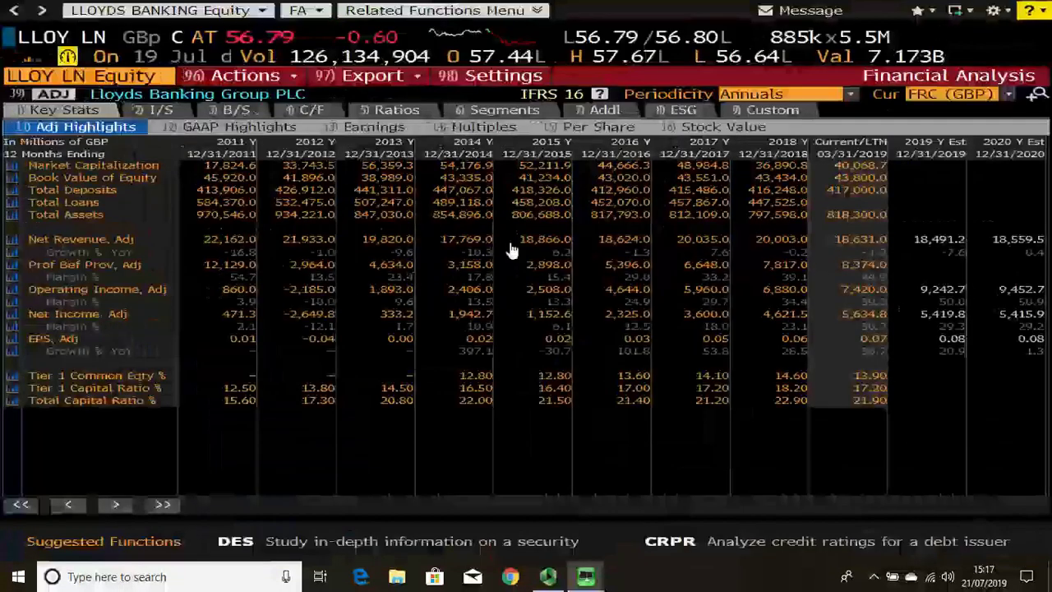
Step: Step through Lloyds' income statement and balance sheet, ending on the cash flow statement
left_click(163, 110)
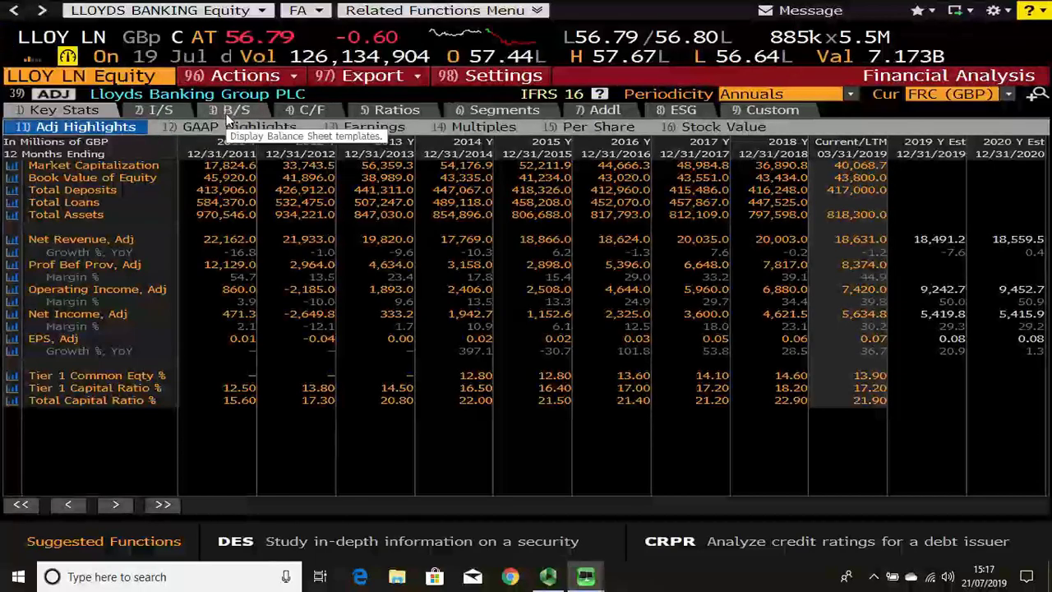
key("3")
key("Return")
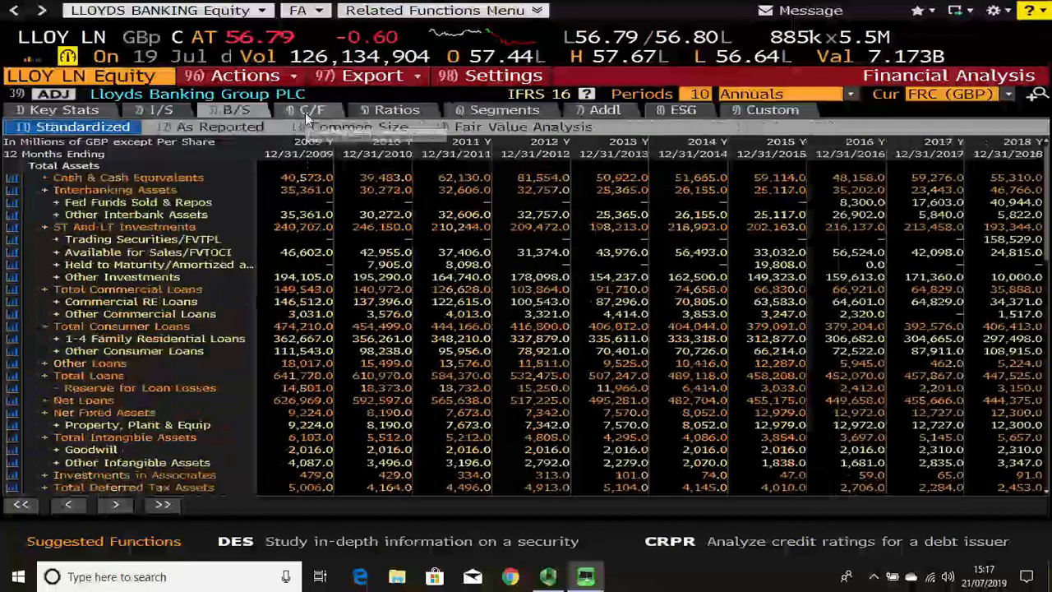
left_click(304, 112)
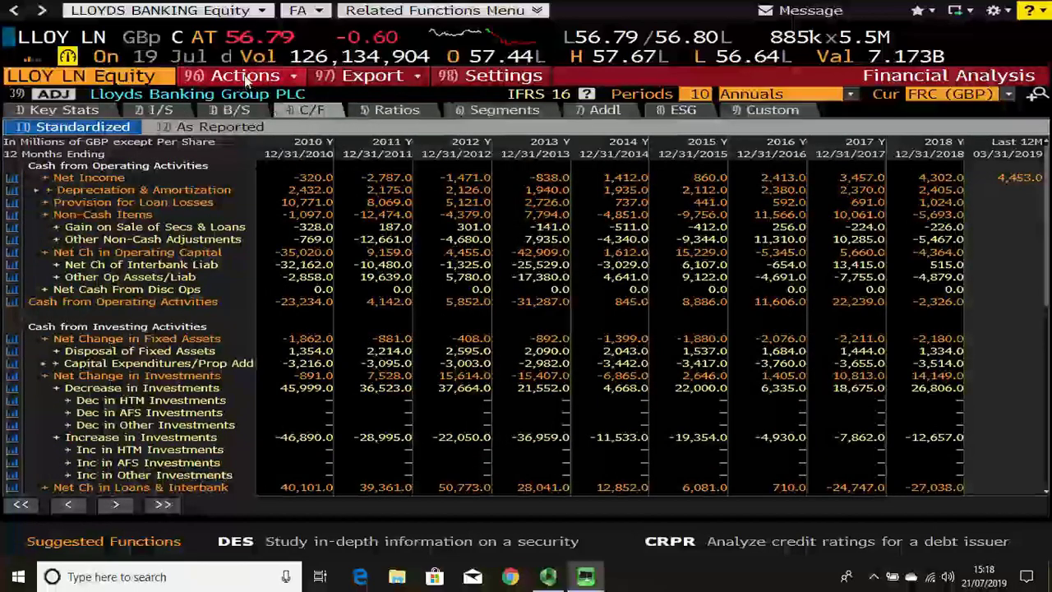
Step: Export the Lloyds cash flow view to Excel using 73) Current Template
left_click(361, 76)
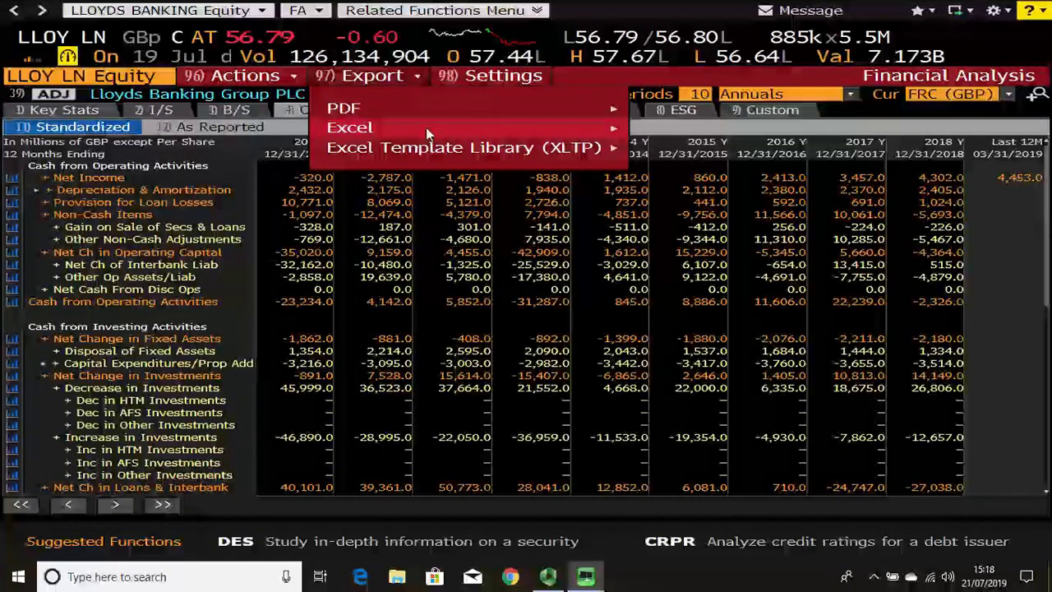
mouse_move(439, 128)
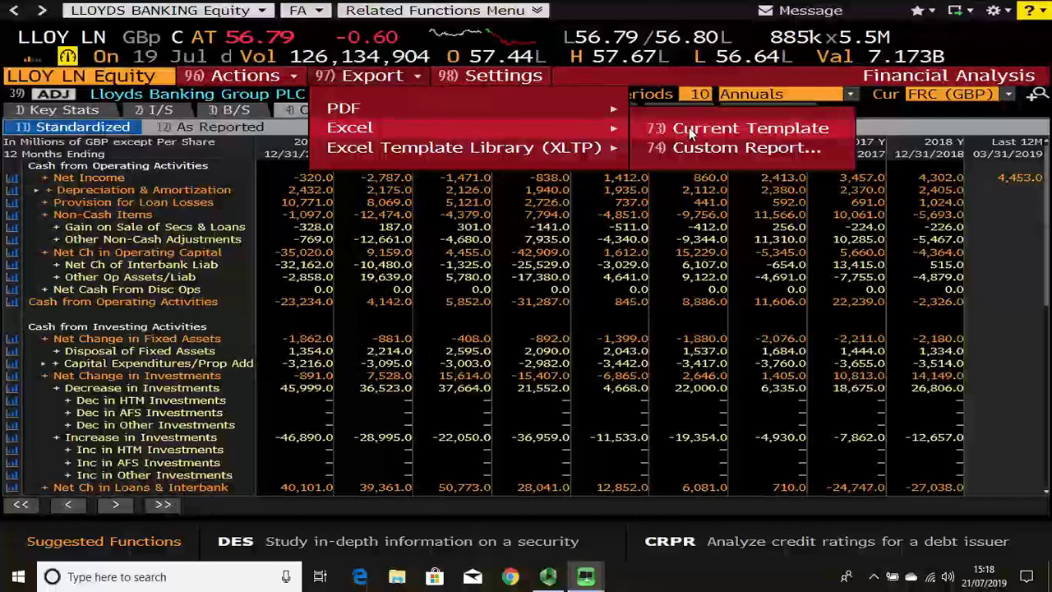
left_click(689, 132)
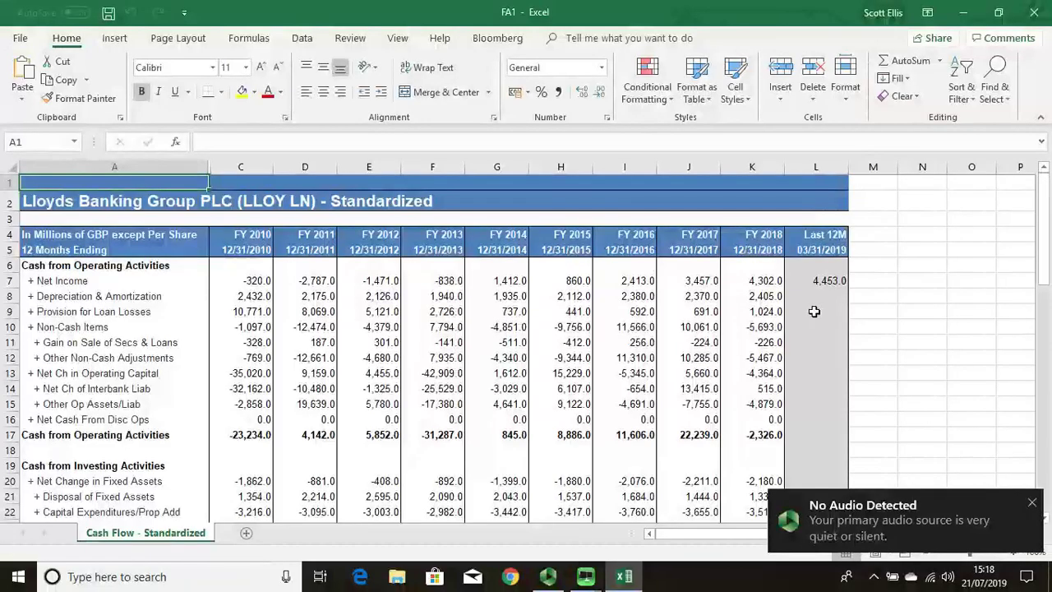
Step: Check the BDH formulas in cells D8 and C7, then save and close FA1.xlsx
left_click(323, 298)
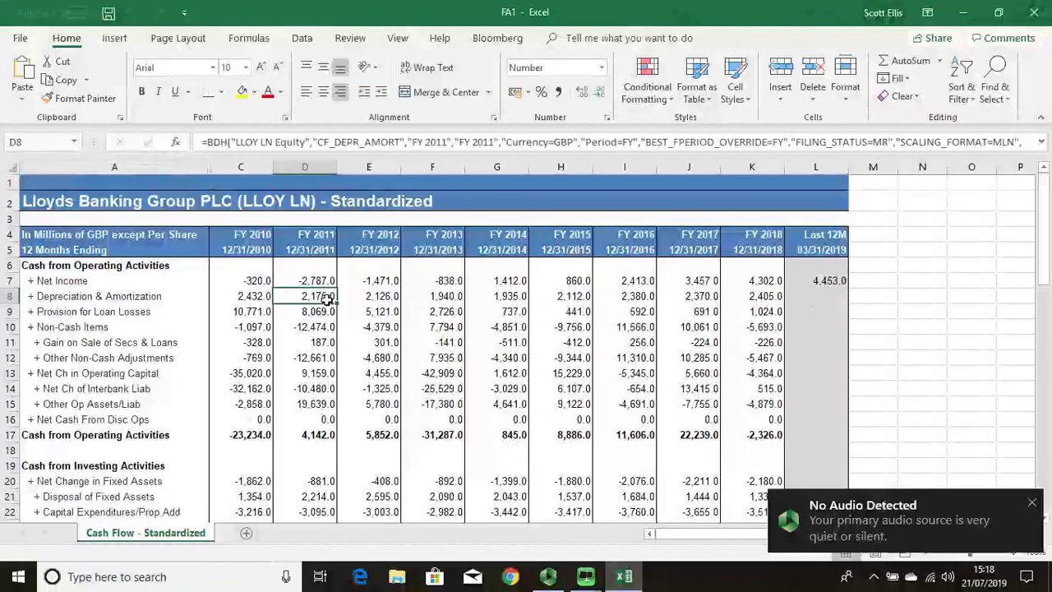
left_click(261, 281)
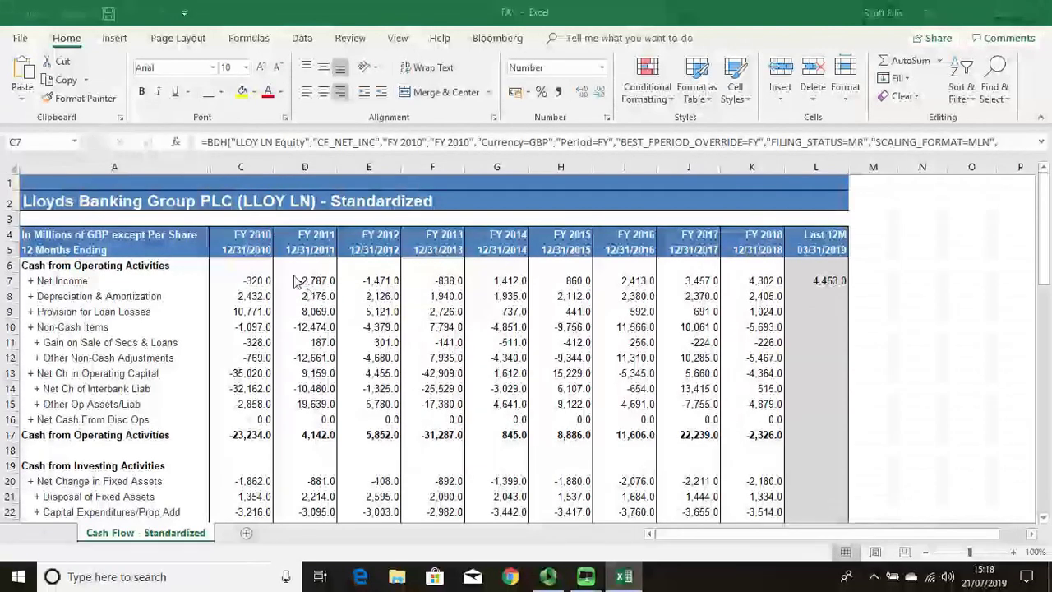
left_click(264, 282)
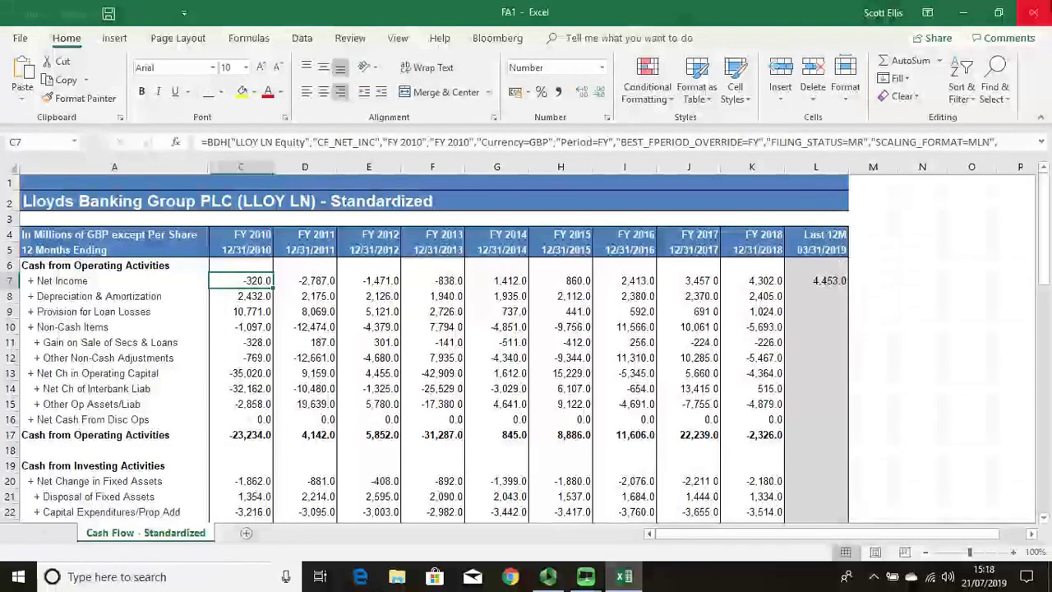
left_click(1034, 18)
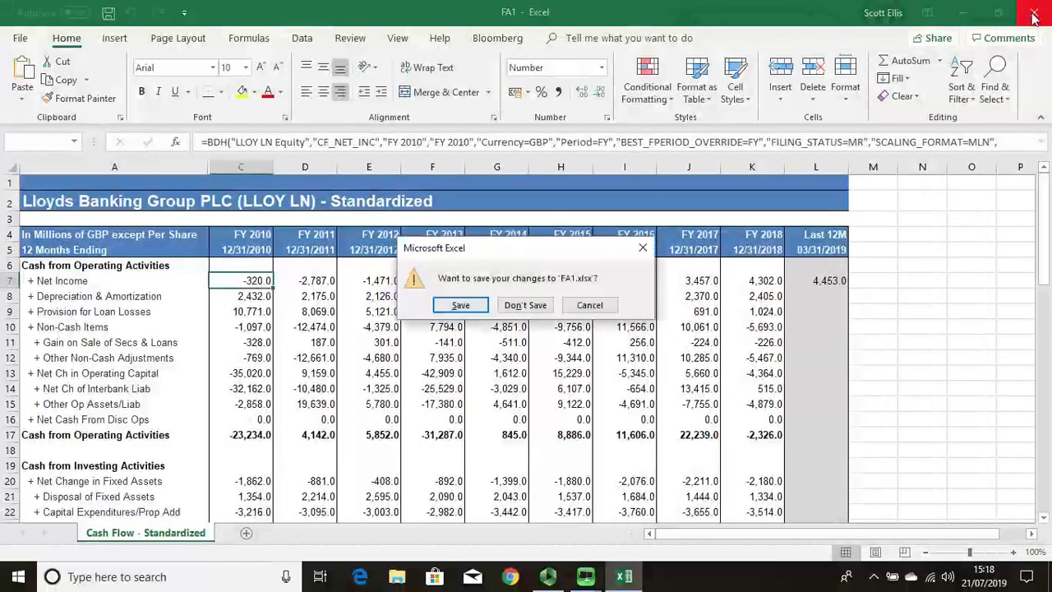
left_click(528, 302)
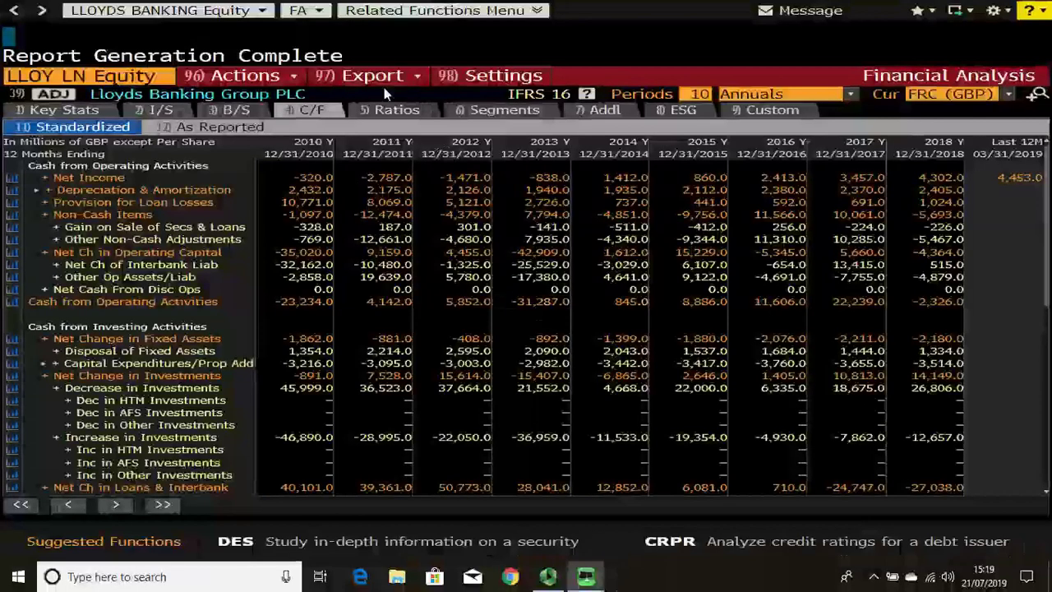
Step: Generate an Excel custom report from Income, Bal Sheet, Cash Flow As Reported and Ratios Profitability templates
left_click(385, 83)
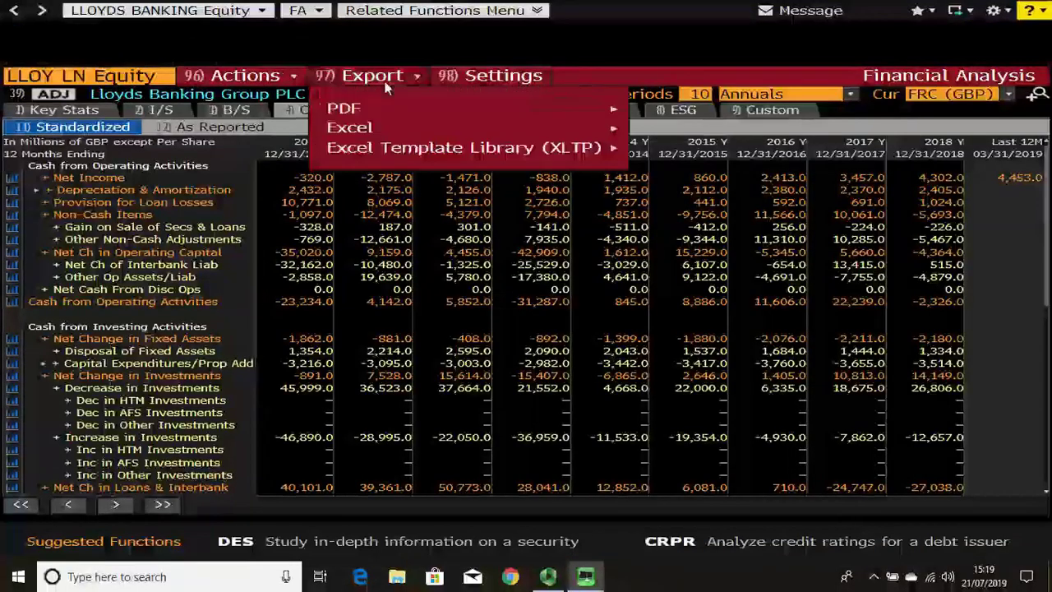
mouse_move(488, 127)
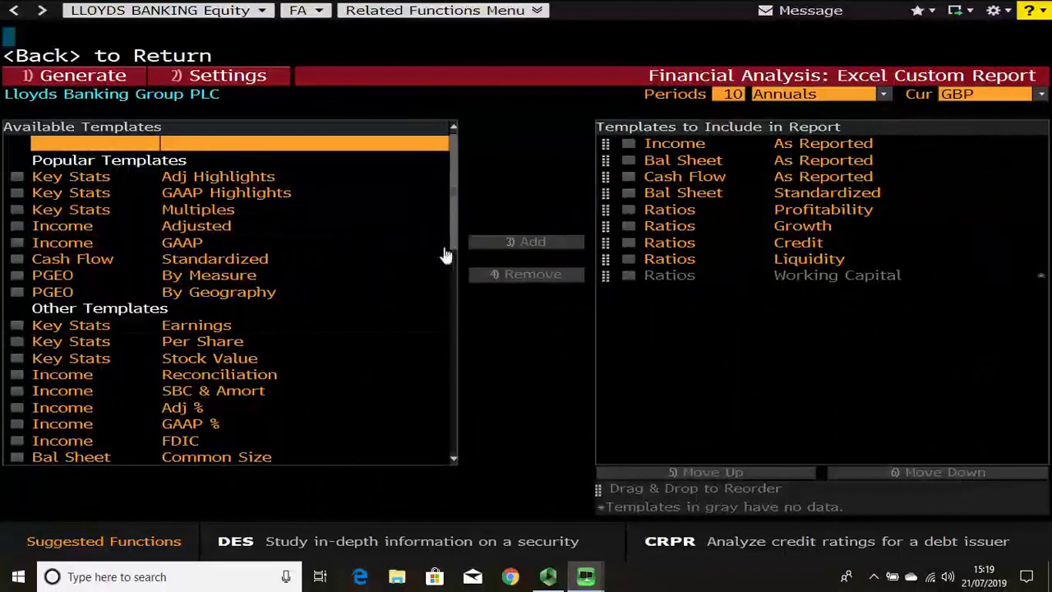
scroll(453, 246, "down", 3)
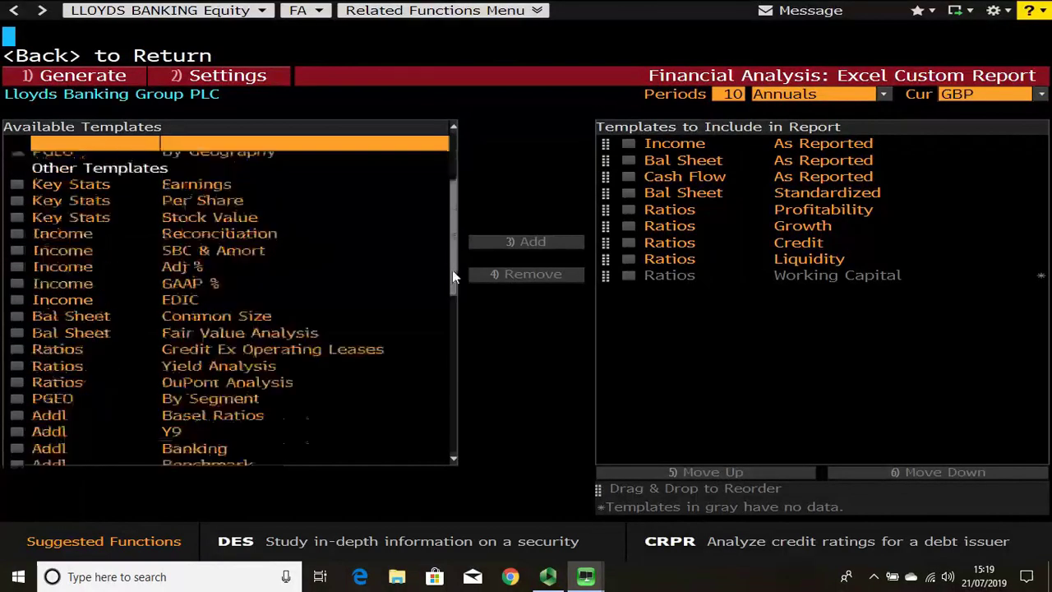
scroll(453, 206, "up", 1)
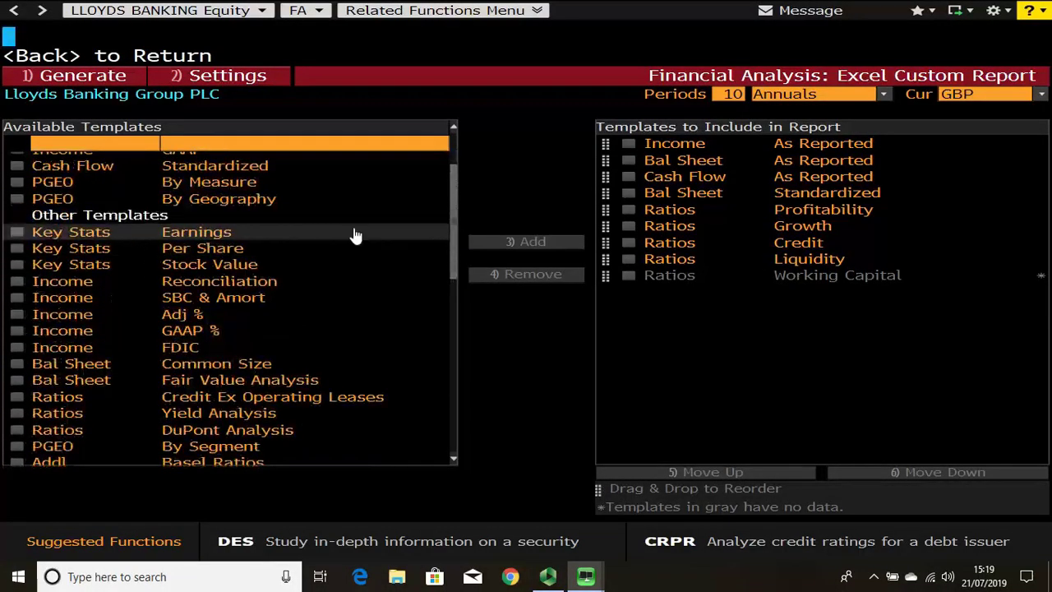
scroll(456, 228, "up", 3)
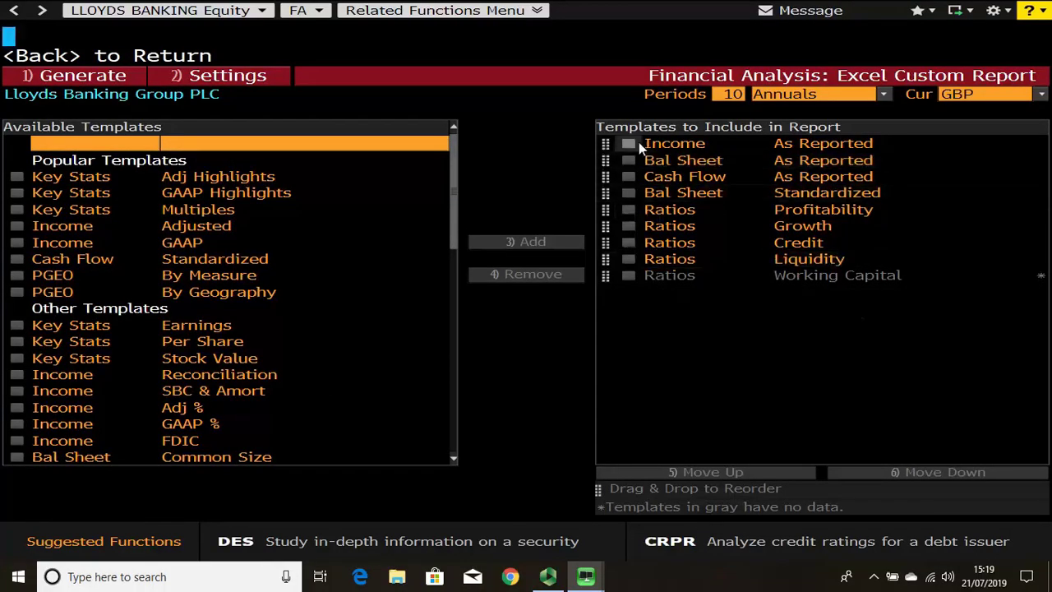
left_click(628, 143)
left_click(624, 161)
left_click(624, 179)
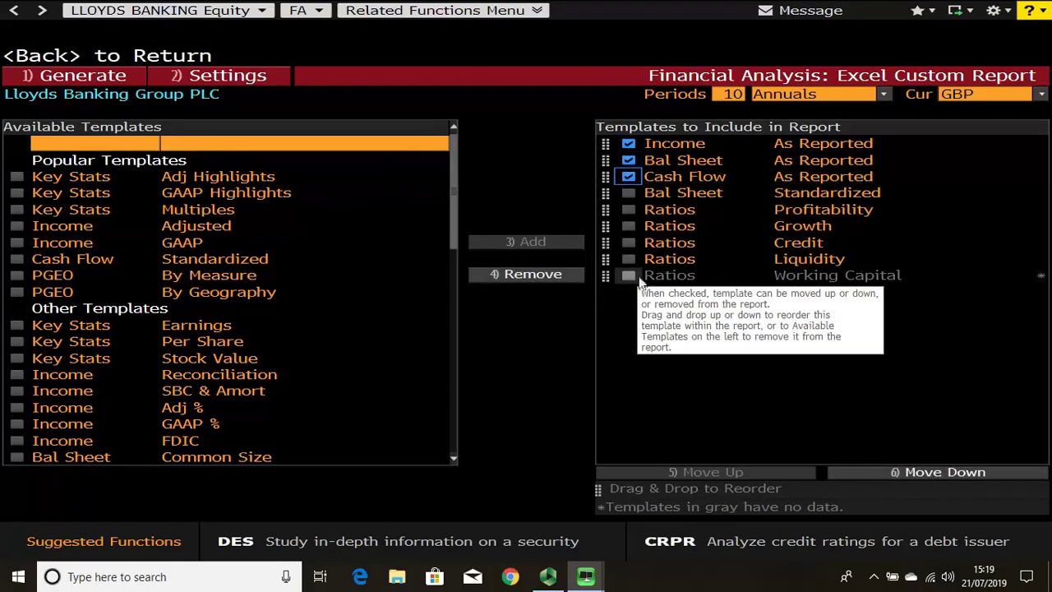
left_click(627, 211)
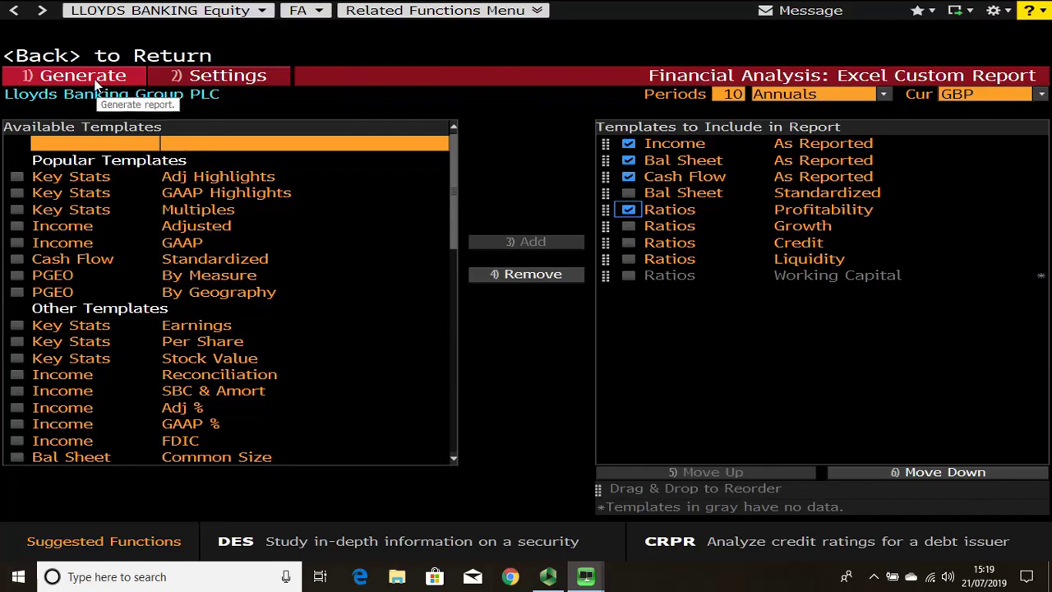
left_click(96, 78)
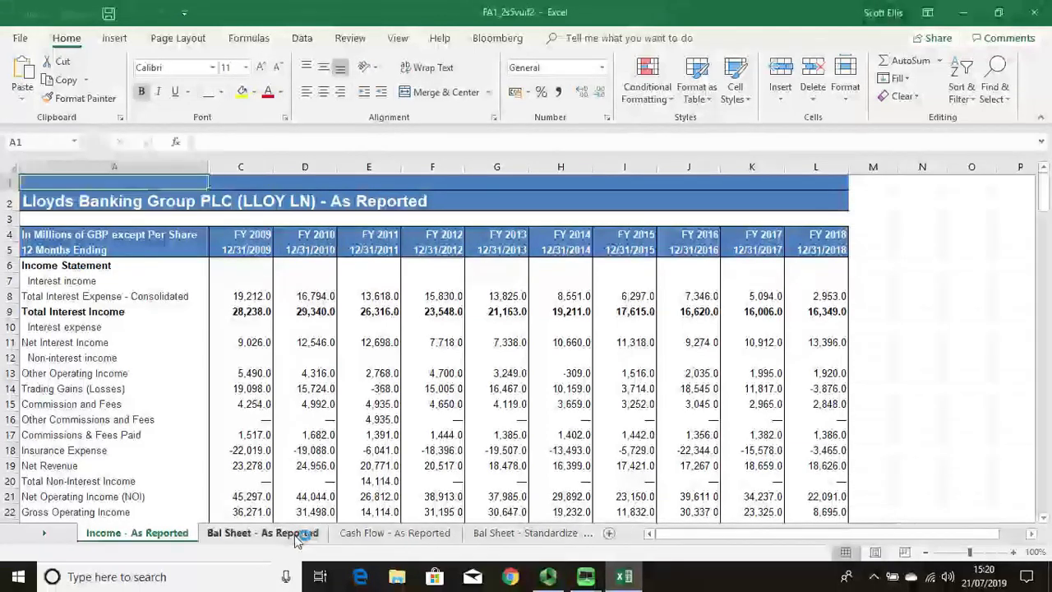
Step: Review the Cash Flow, Bal Sheet and Profitability sheets, then close the workbook without saving
left_click(364, 534)
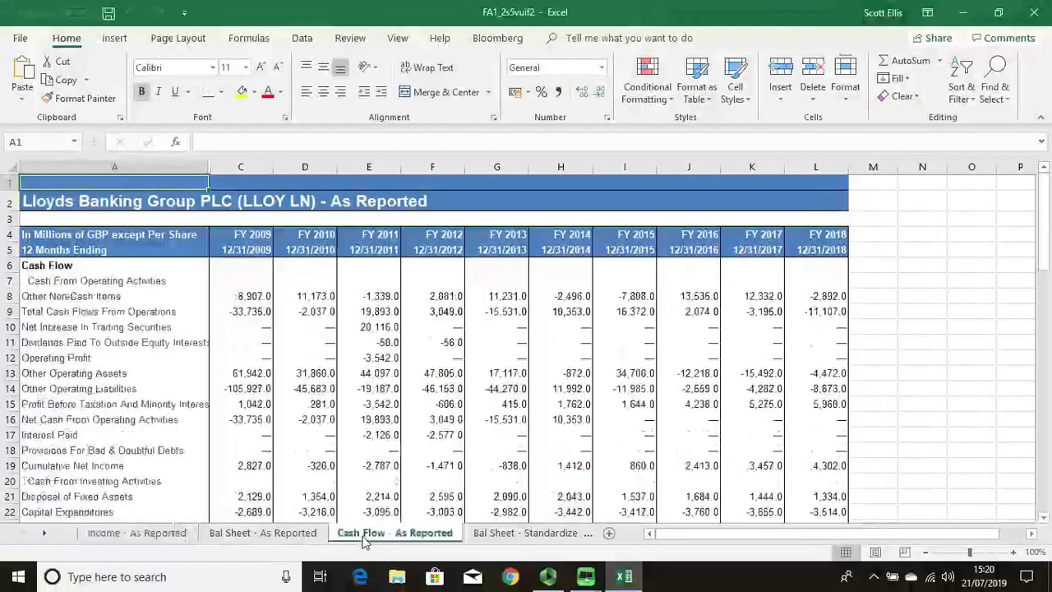
left_click(497, 533)
left_click(517, 534)
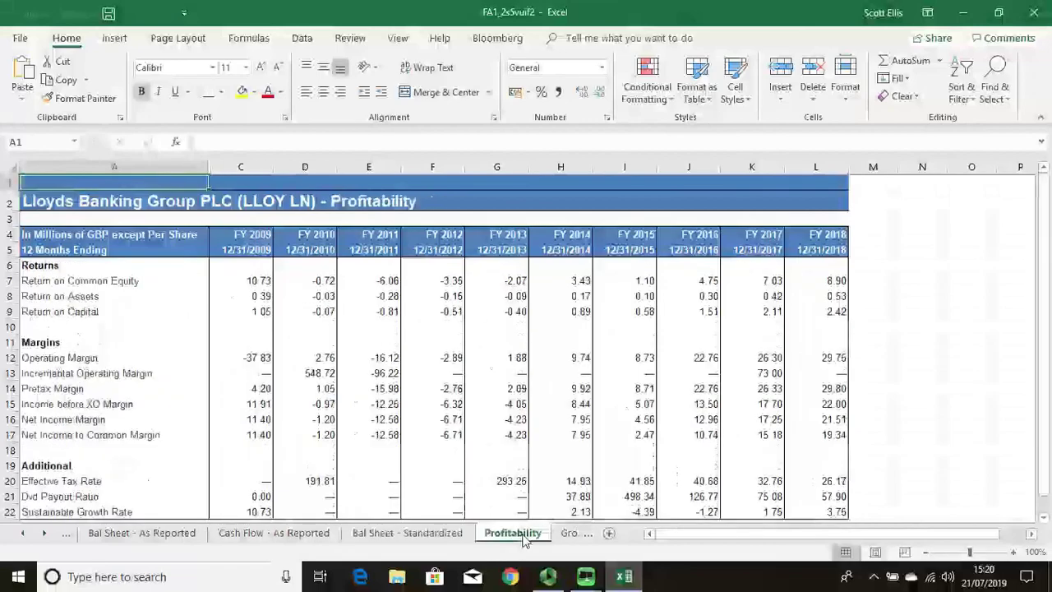
left_click(1035, 11)
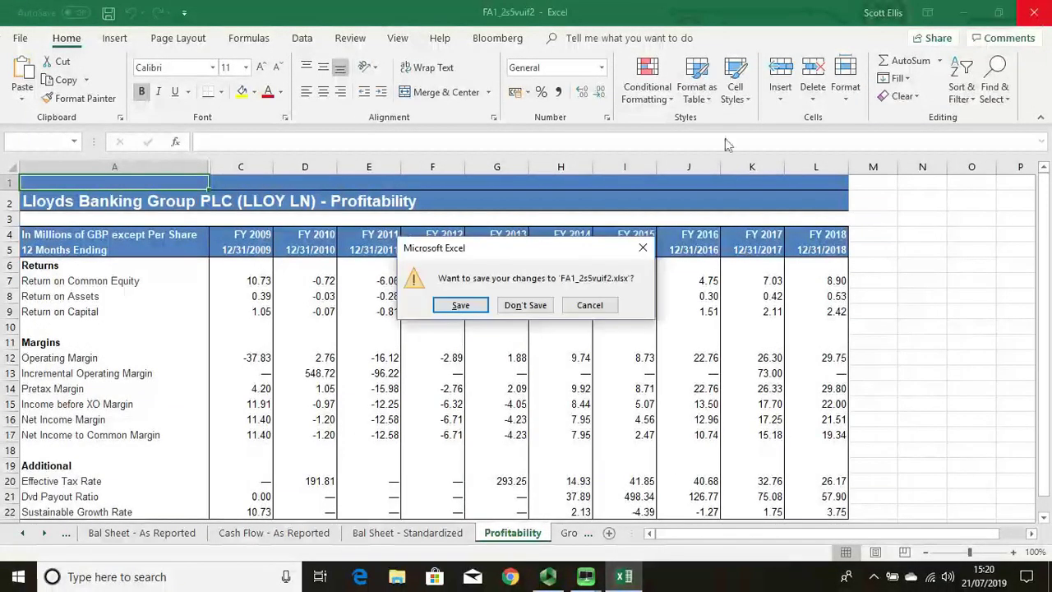
left_click(525, 306)
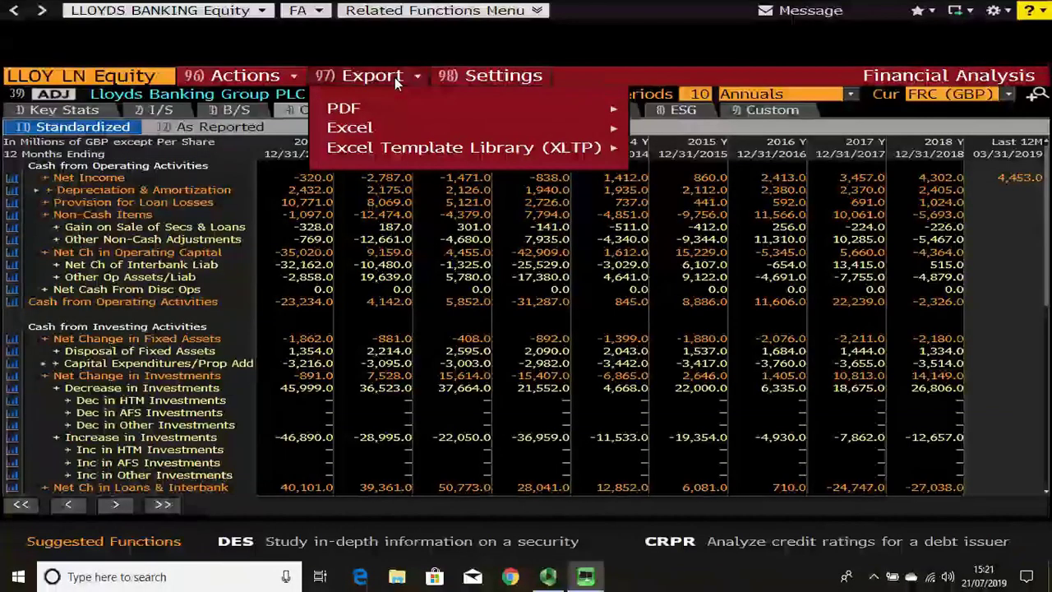
Step: Dismiss the Export menu after viewing its Excel Template Library (XLTP) entry
mouse_move(453, 149)
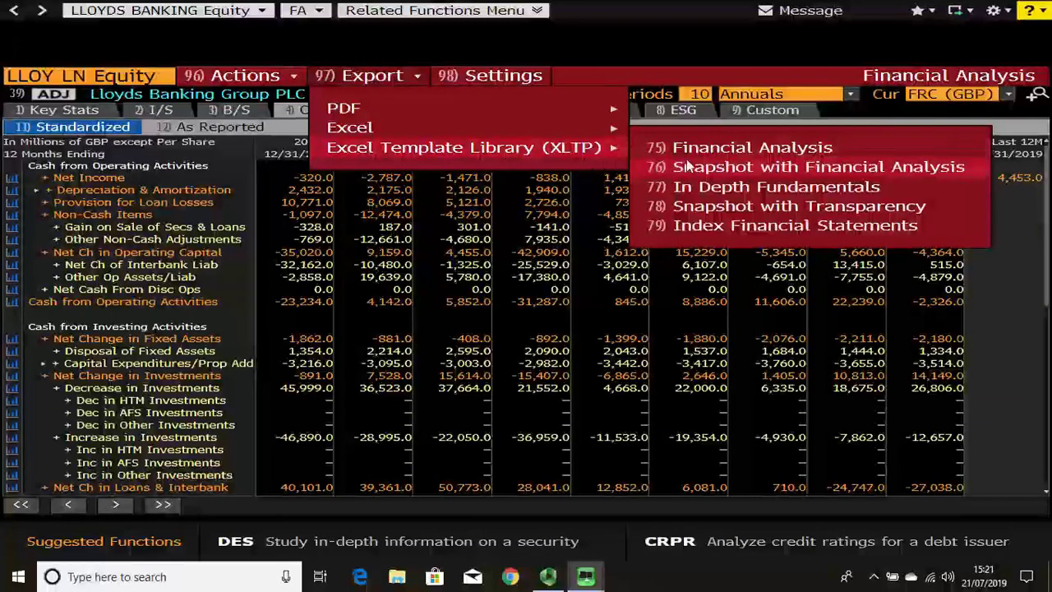
left_click(708, 226)
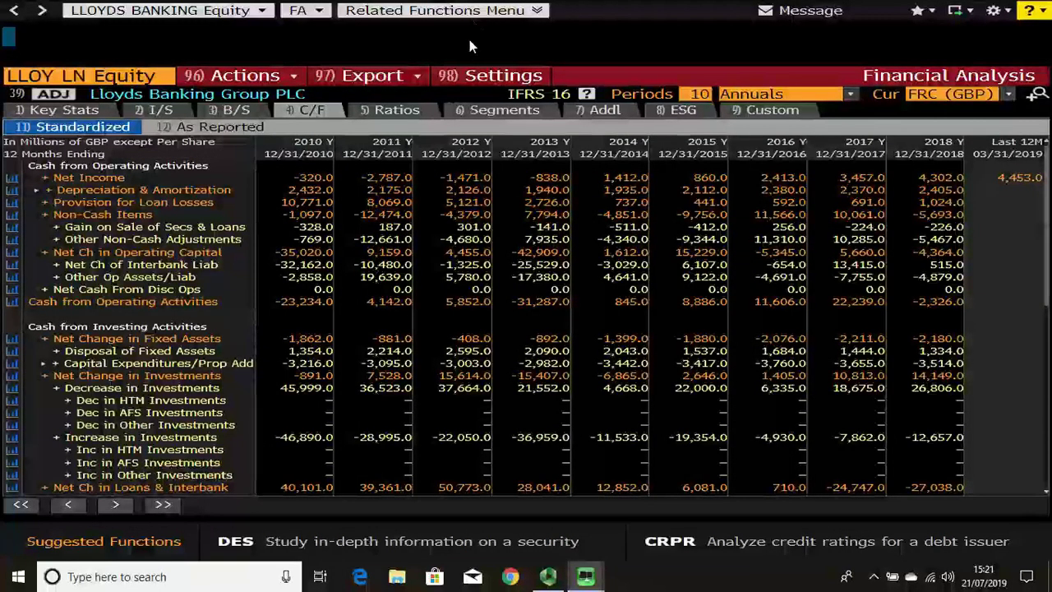
Step: Open the Excel Template Library with XLTP, search OPTIONS, and toggle between List and Cover views
type("XLTP")
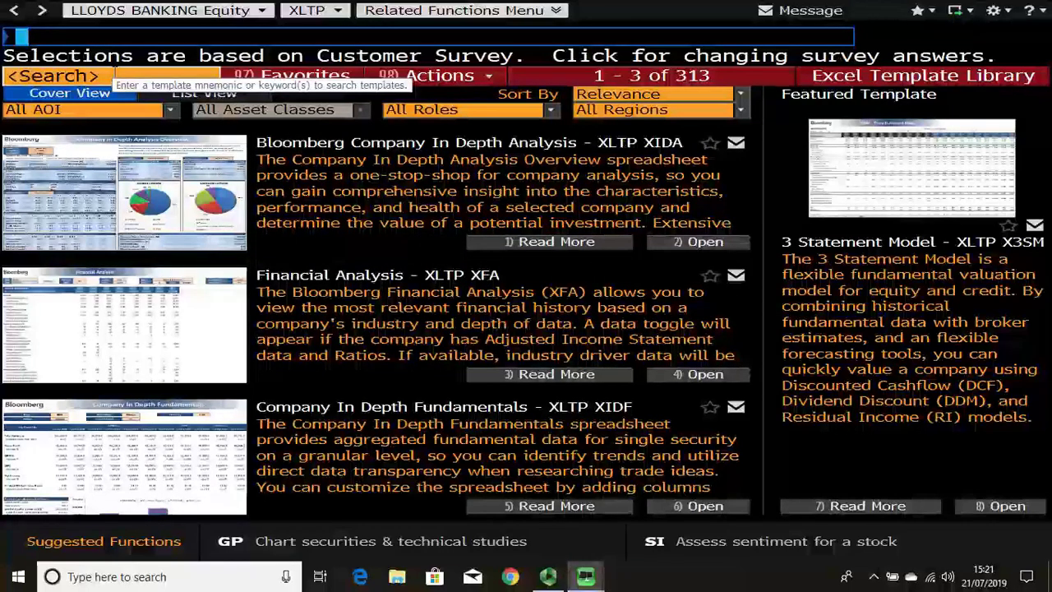
left_click(115, 74)
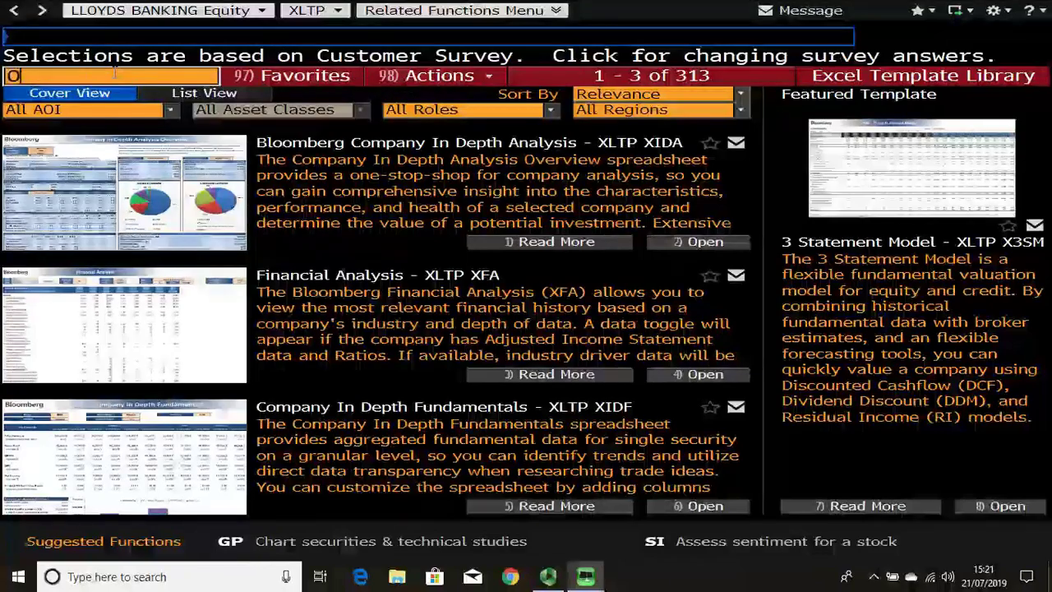
type("OPTIONS")
key("Return")
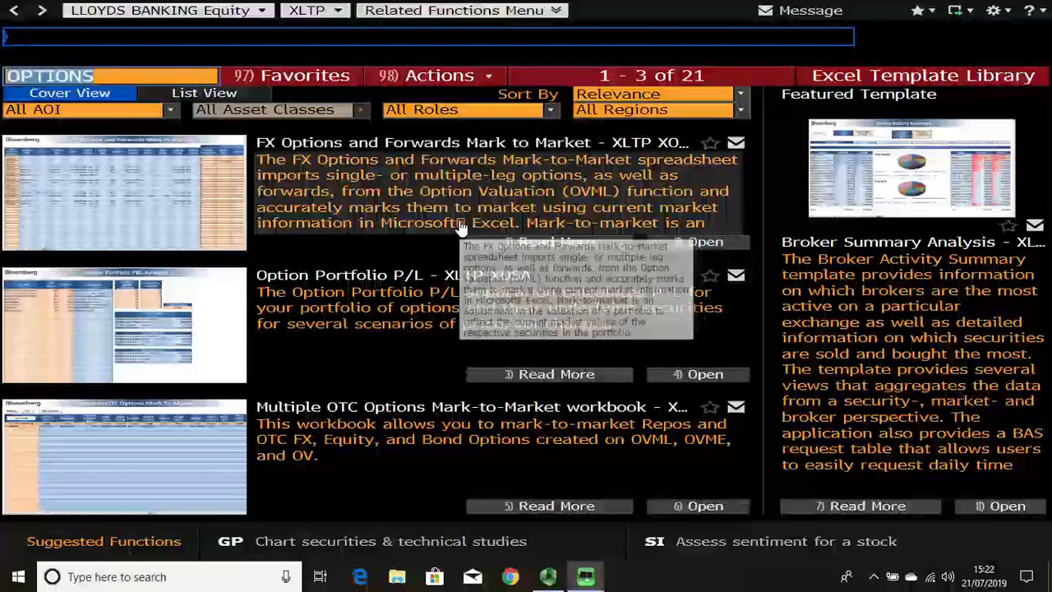
left_click(210, 92)
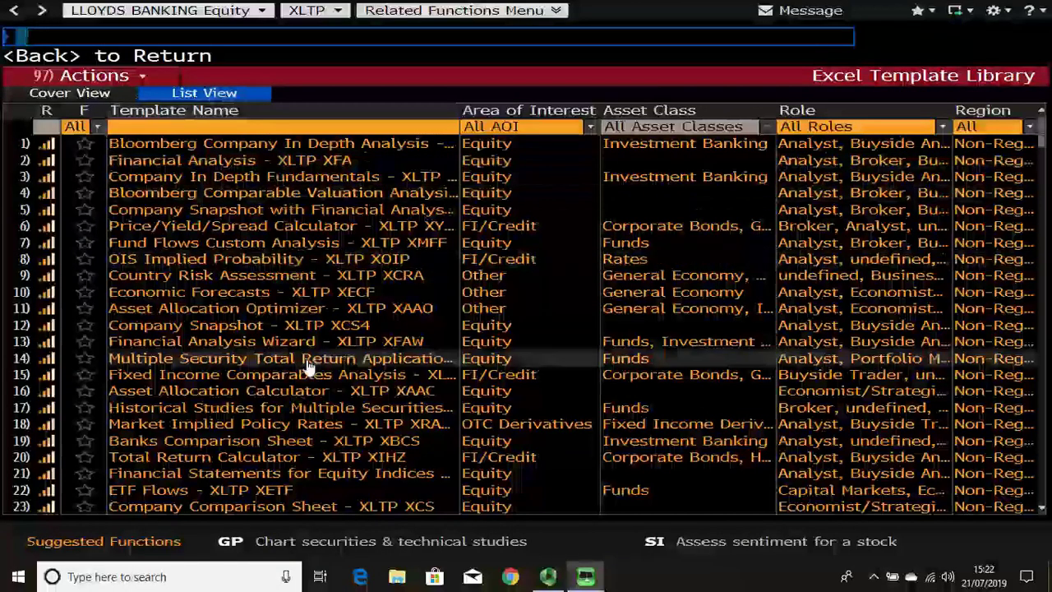
left_click(85, 95)
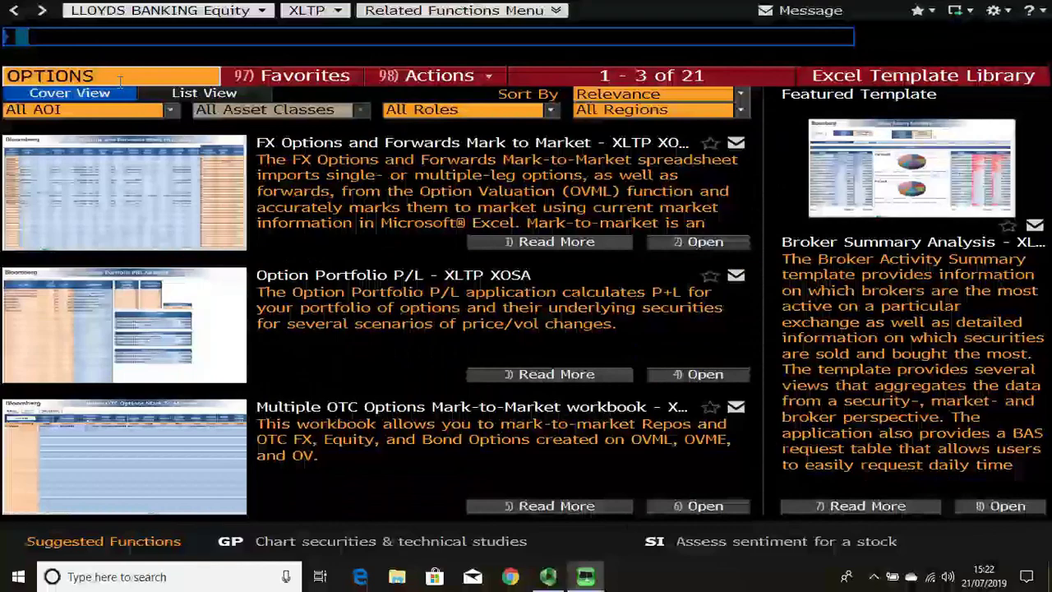
Step: Search the templates for PAIR TRADING, then for EQUITY
left_click(122, 82)
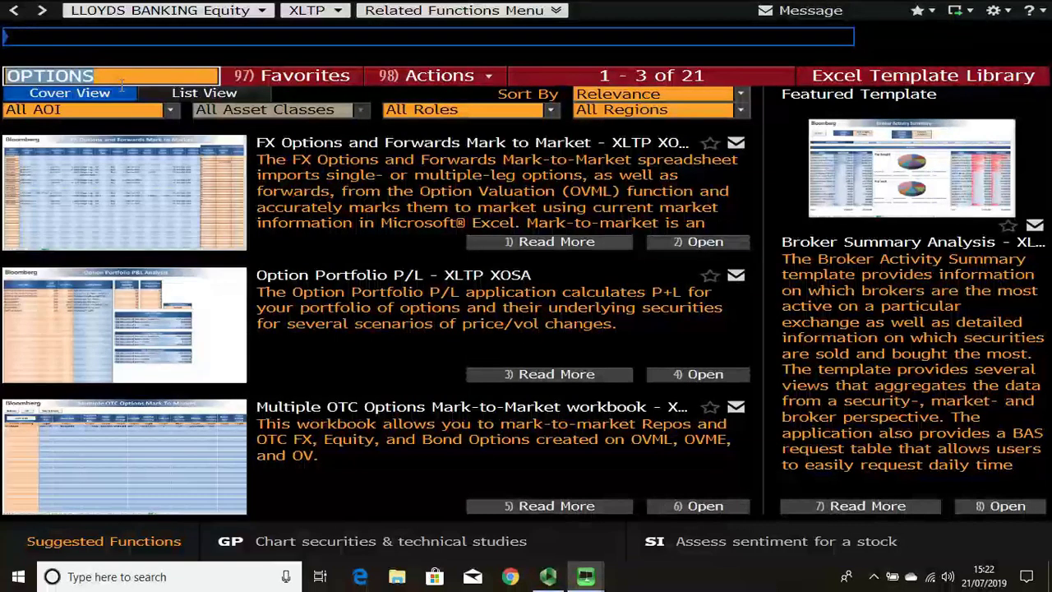
type("PAIR TRADING")
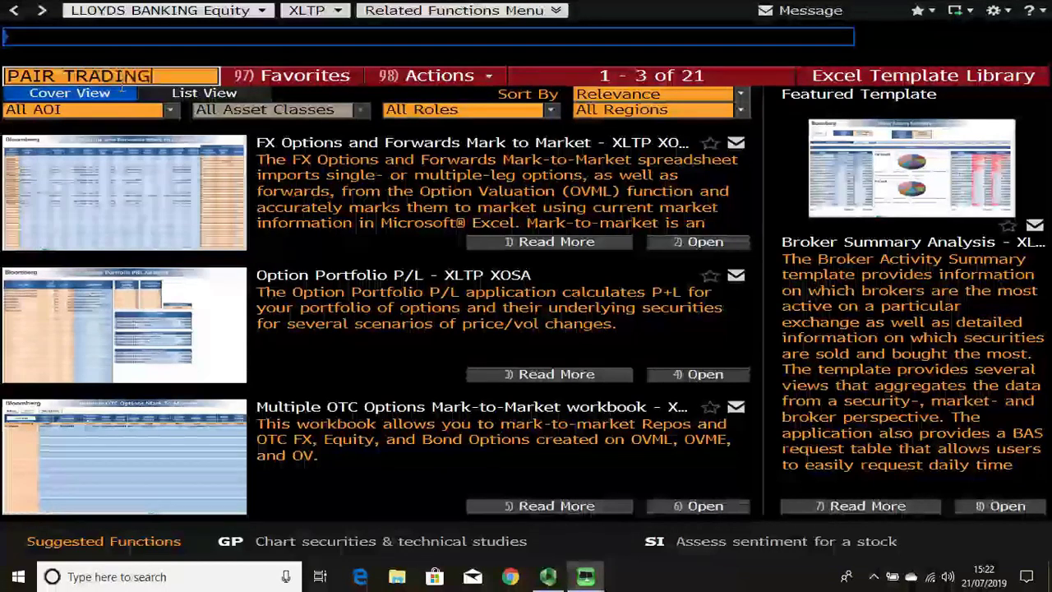
key("Return")
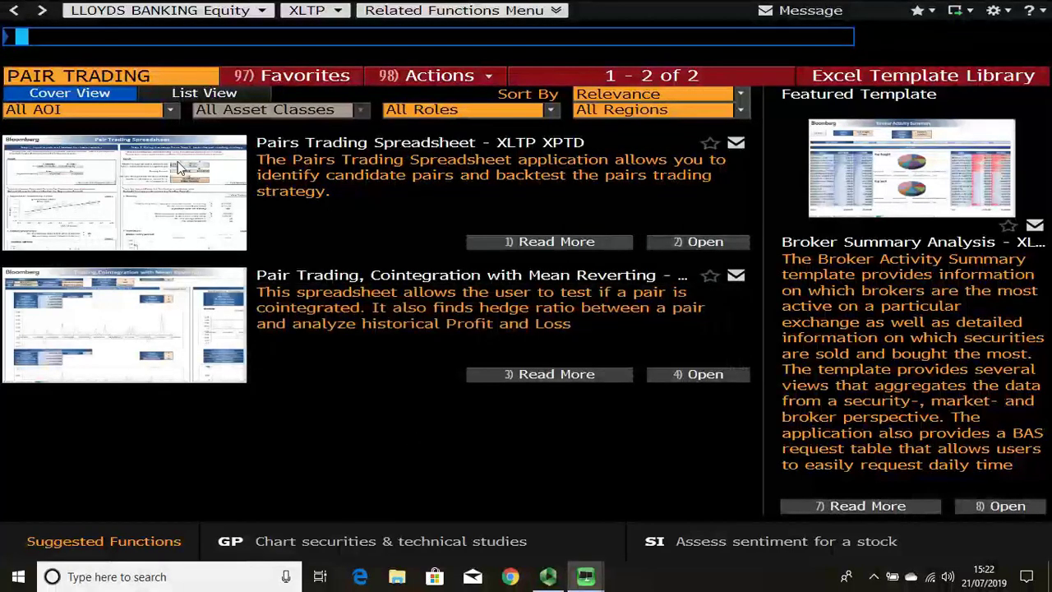
left_click(153, 74)
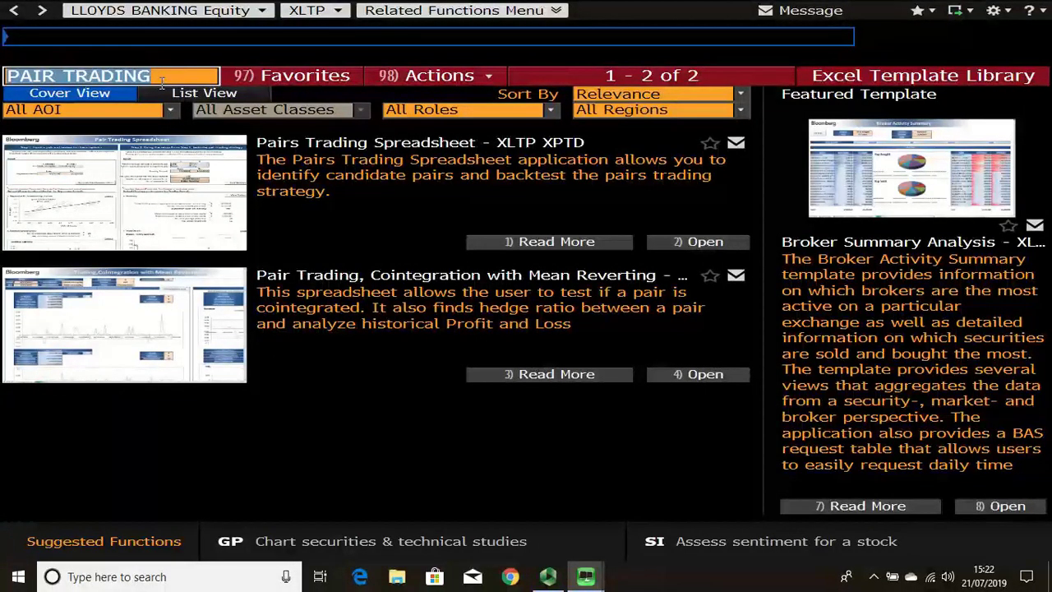
type("EQUITY")
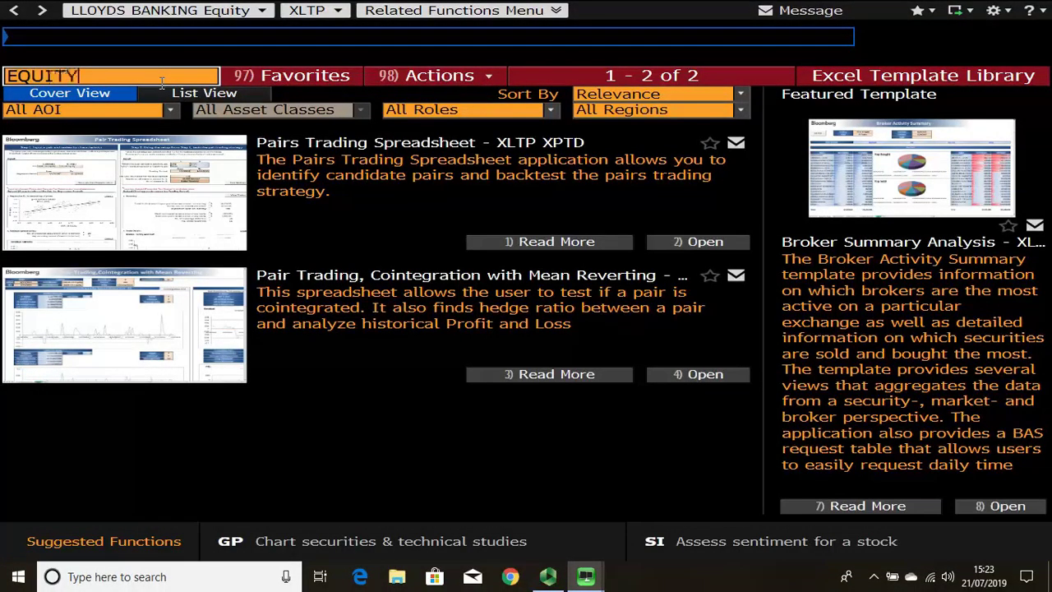
key("Return")
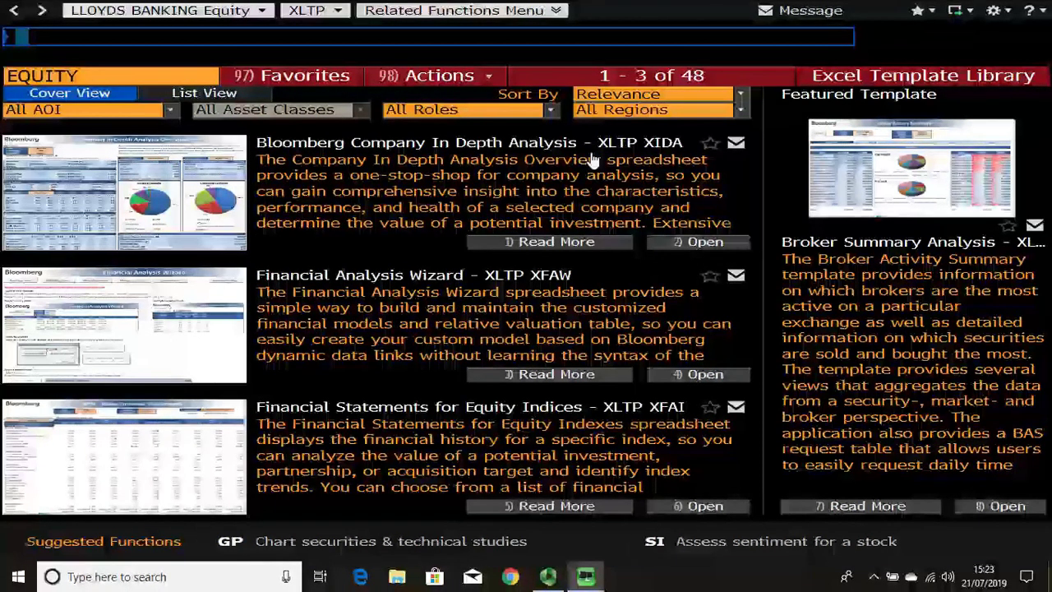
Step: Read the Company In Depth Analysis (XIDA) template description, then return to the EQUITY results
left_click(338, 164)
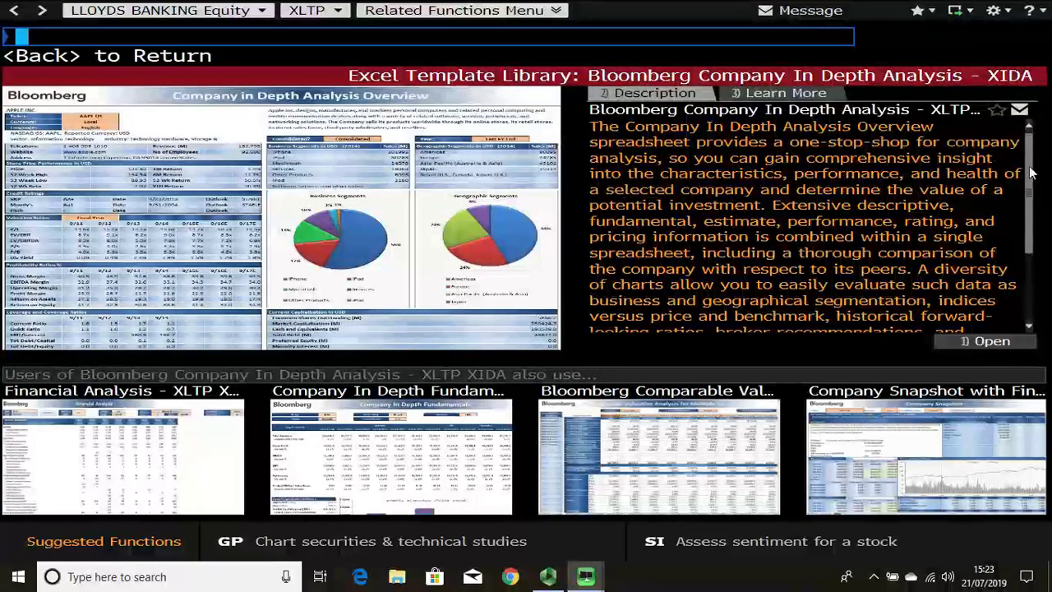
scroll(977, 190, "down", 3)
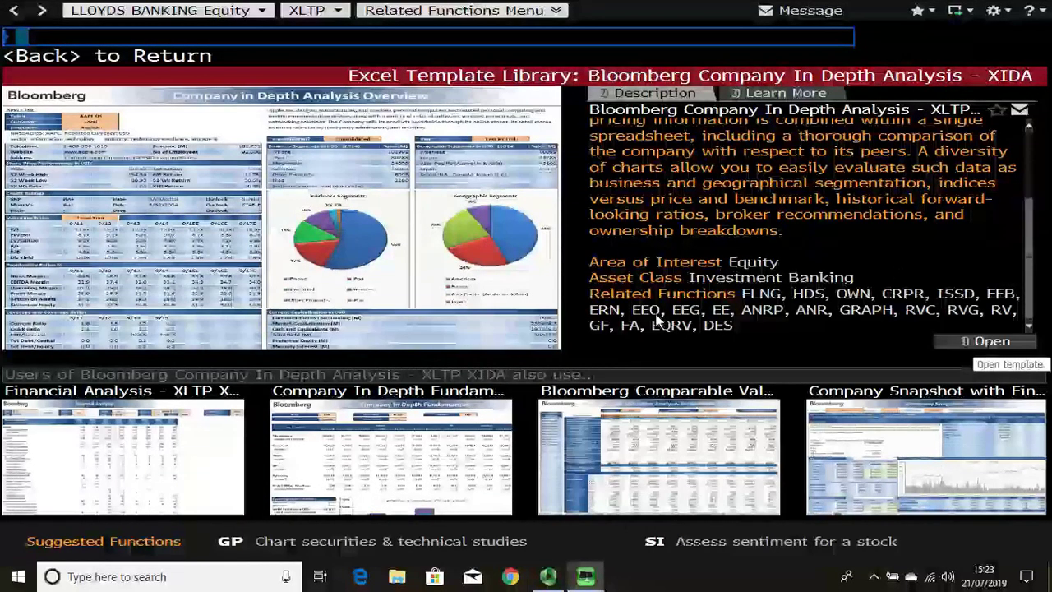
left_click(146, 62)
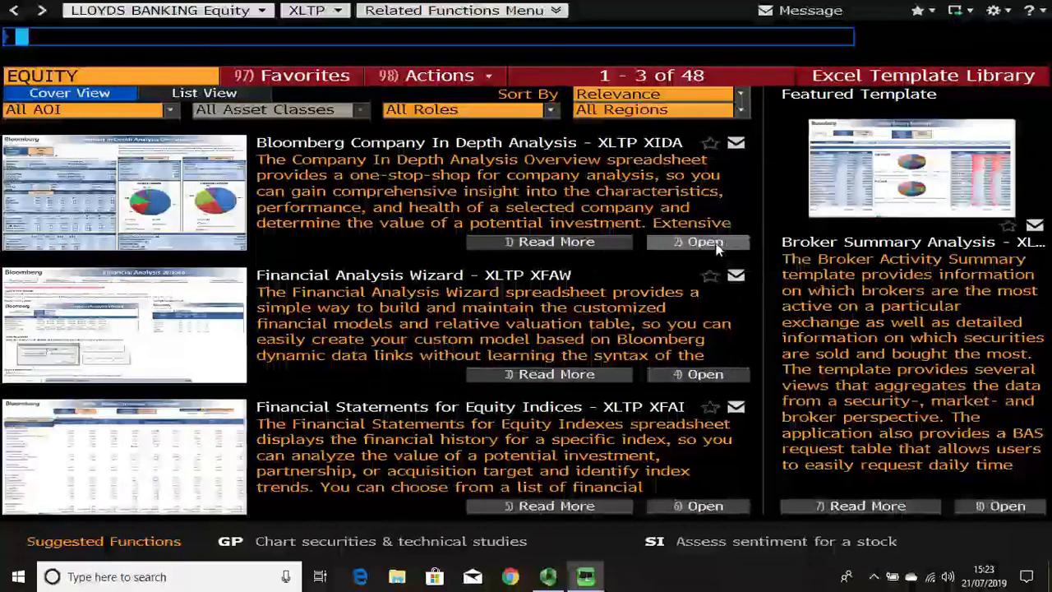
Step: Open the XIDA template in Excel, read its Help sheet, and return to the AAPL US Overview sheet
left_click(716, 245)
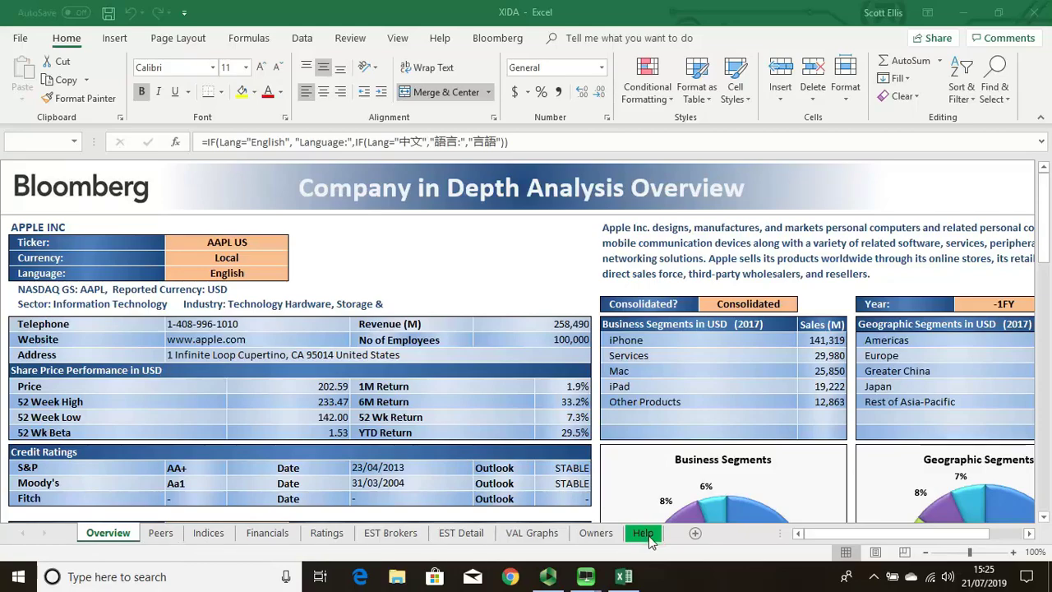
left_click(643, 534)
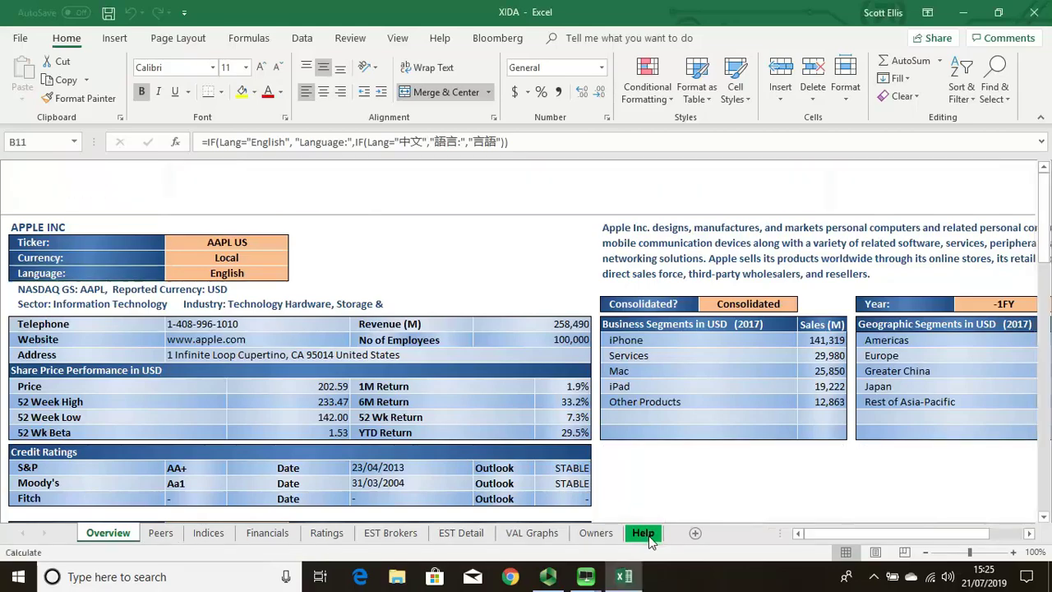
left_click(645, 534)
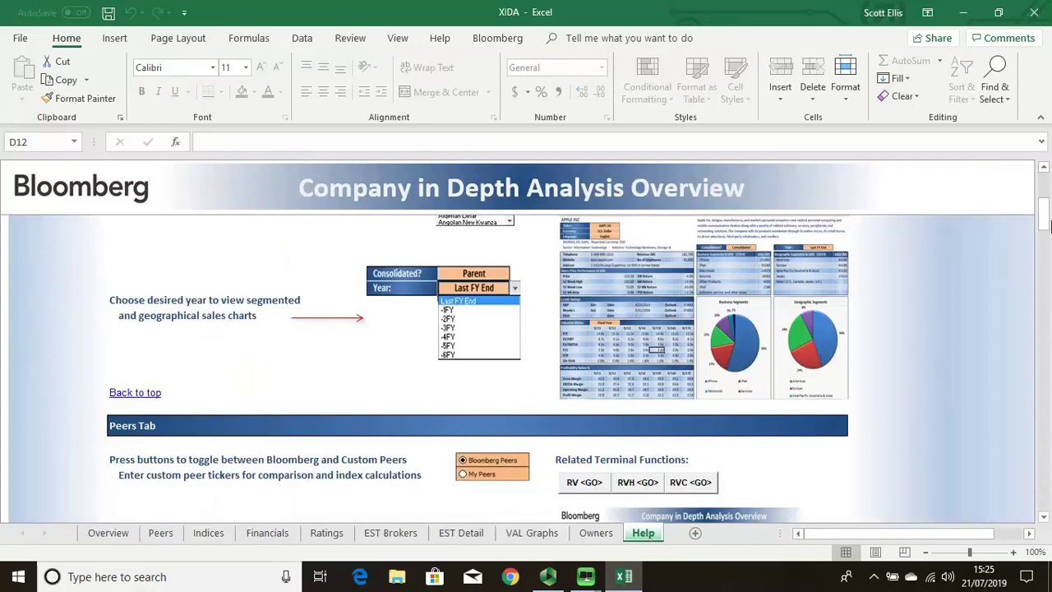
left_click_drag(1046, 224, 1046, 313)
left_click_drag(1049, 205, 1046, 174)
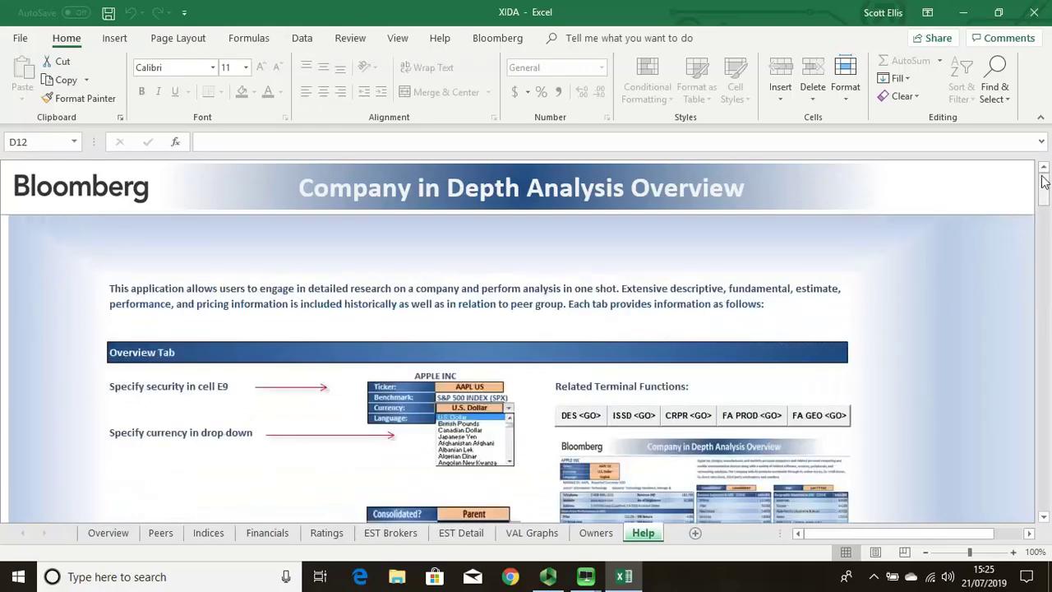
left_click(108, 534)
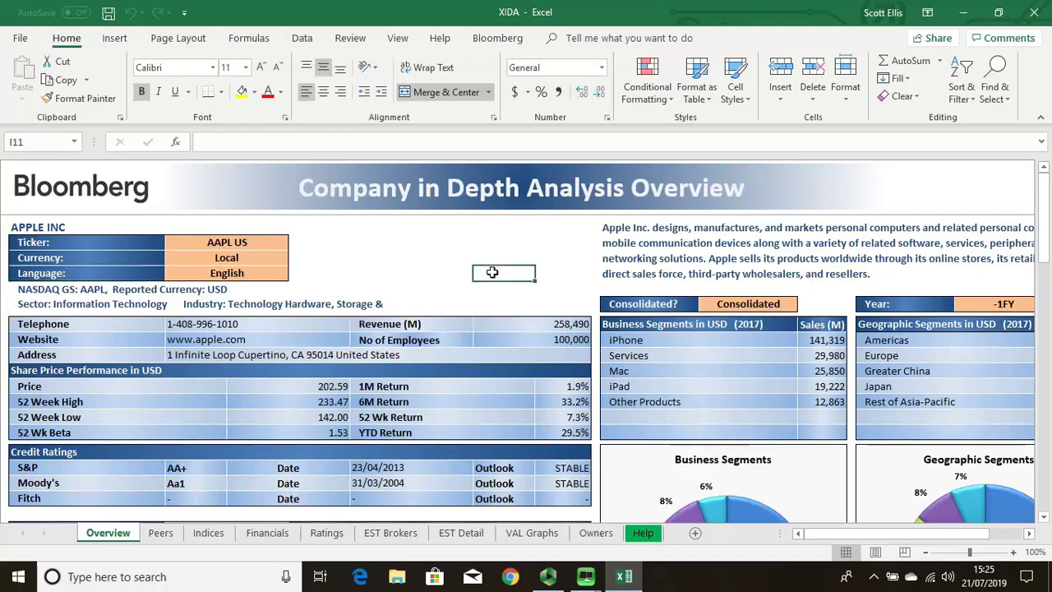
Step: Replace the AAPL US ticker with Lloy LN so the XIDA overview shows Lloyds Banking Group
left_click(263, 244)
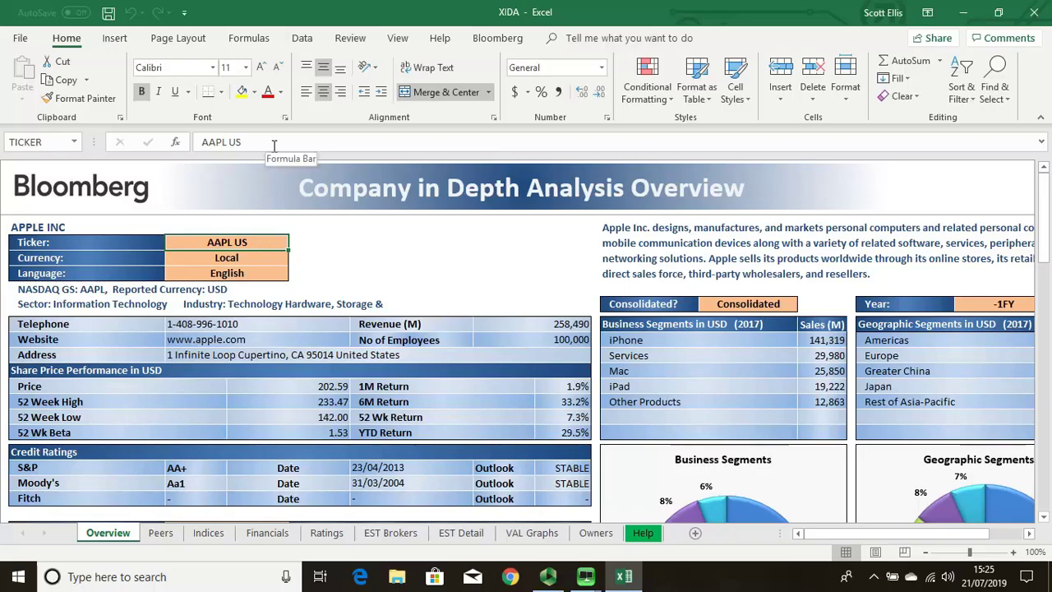
left_click_drag(273, 146, 184, 141)
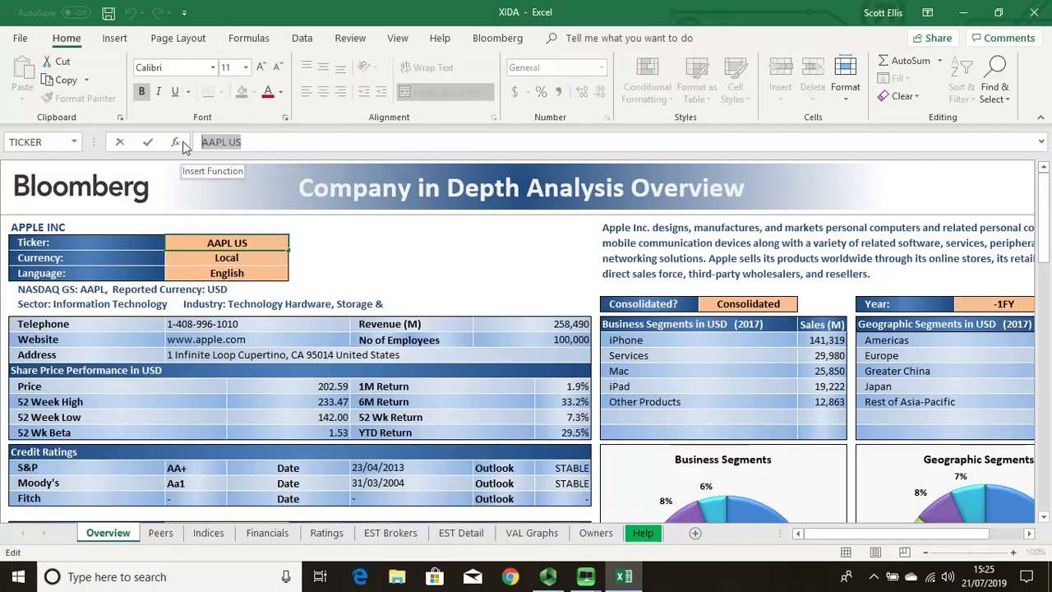
type("LL")
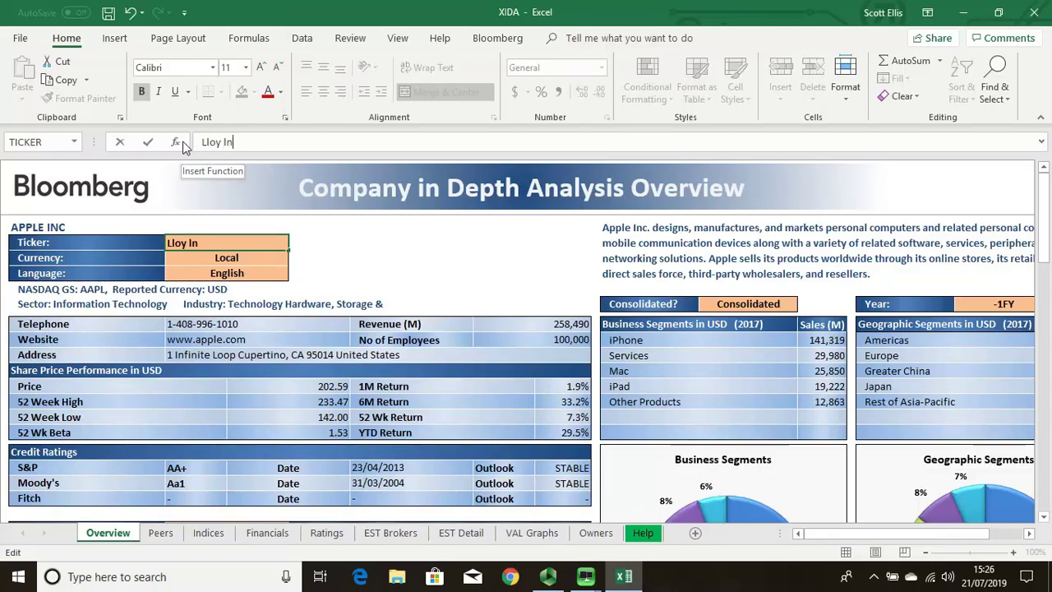
key("Return")
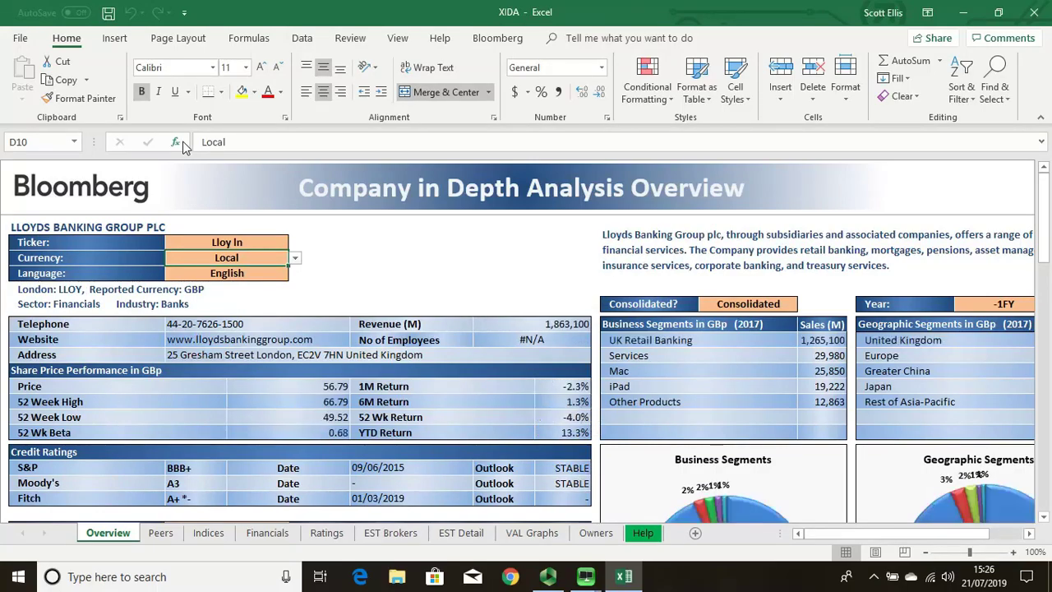
left_click(161, 532)
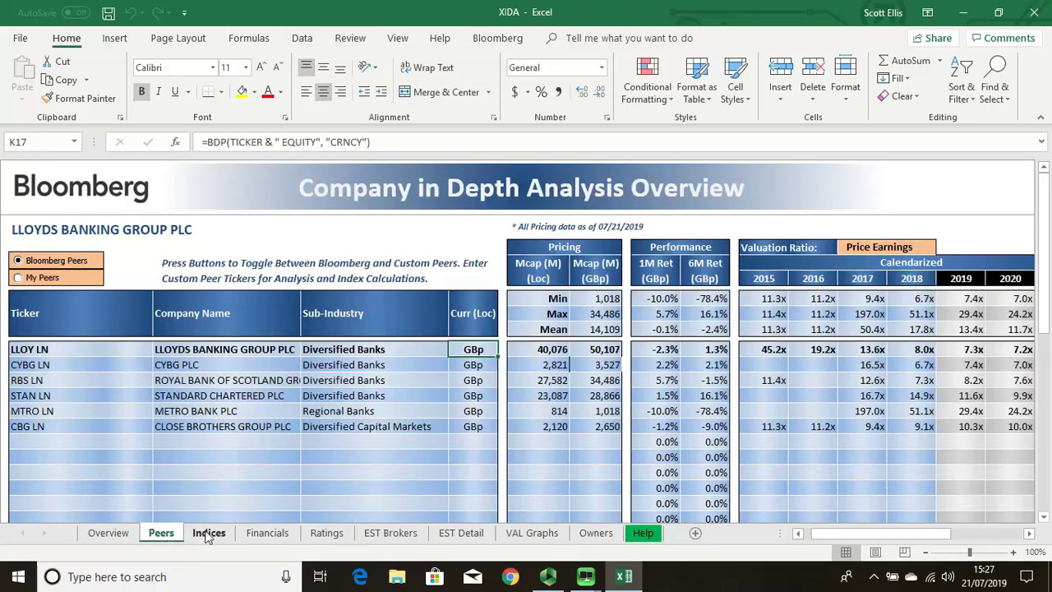
left_click(208, 533)
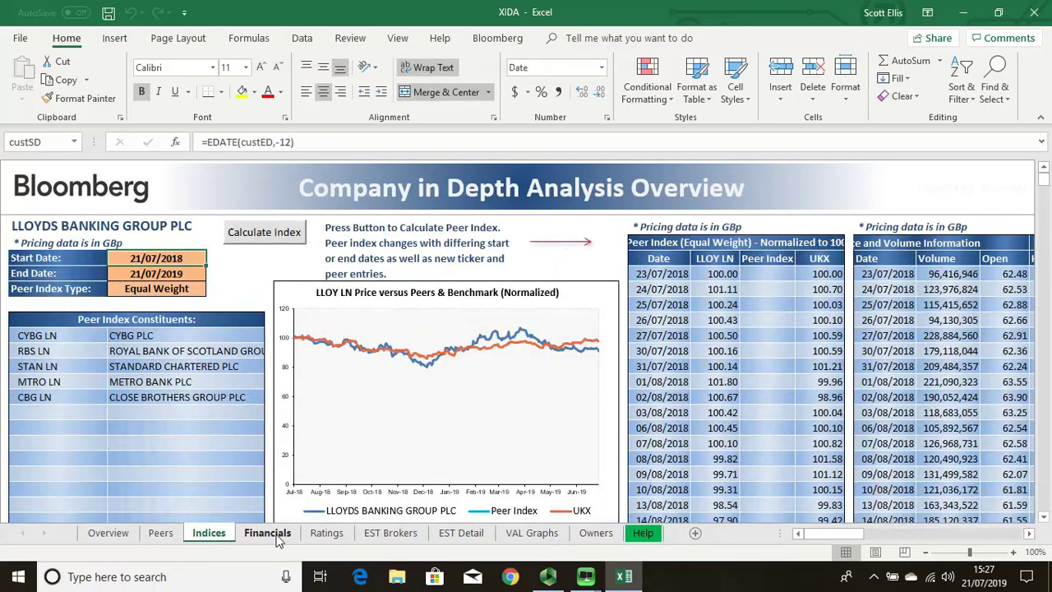
left_click(269, 533)
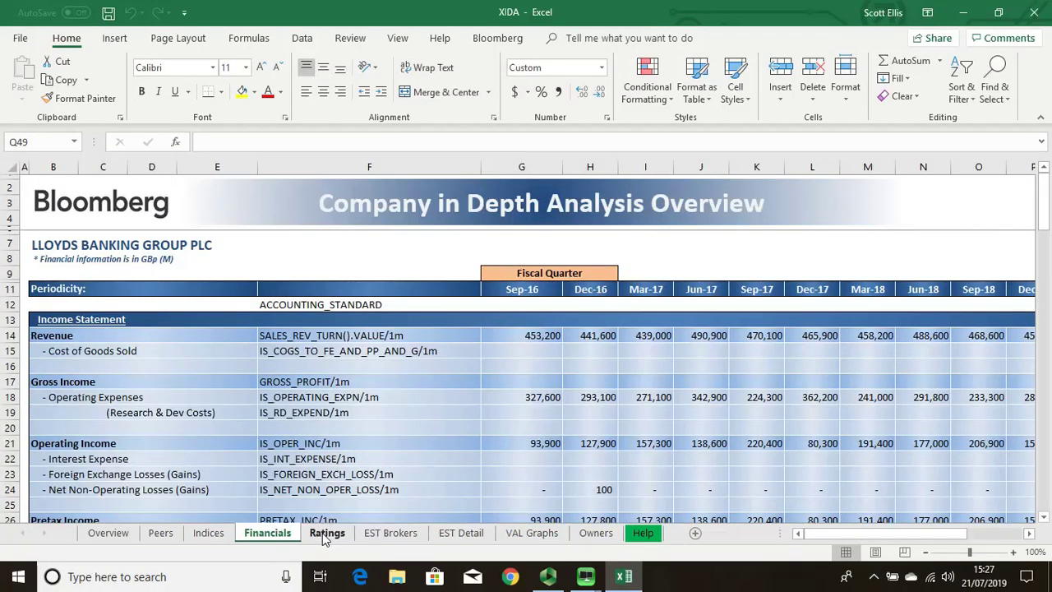
left_click(108, 533)
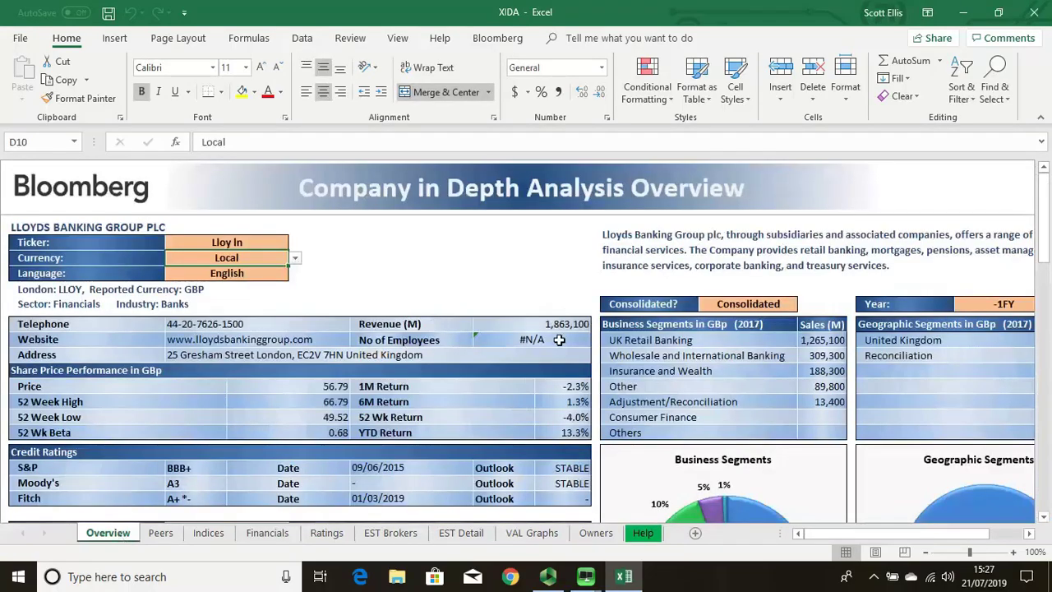
mouse_move(1047, 215)
left_mouse_down()
mouse_move(1049, 305)
mouse_move(1038, 199)
left_mouse_up()
Step: Minimize Excel and open the BQLX 'Help on BQL for Excel' page from the Bloomberg command line
left_click(959, 18)
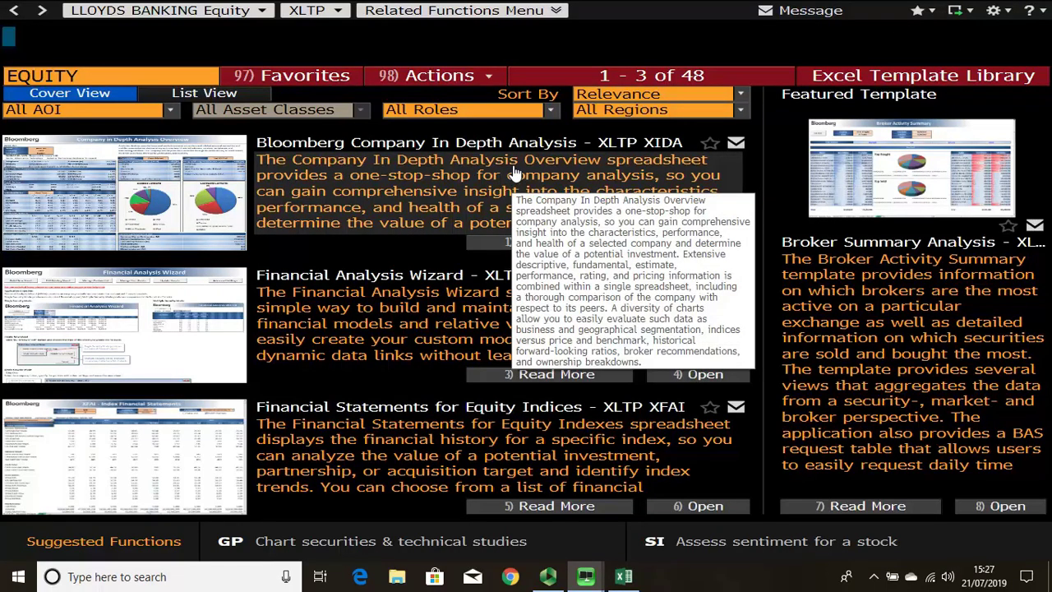
type("EQL")
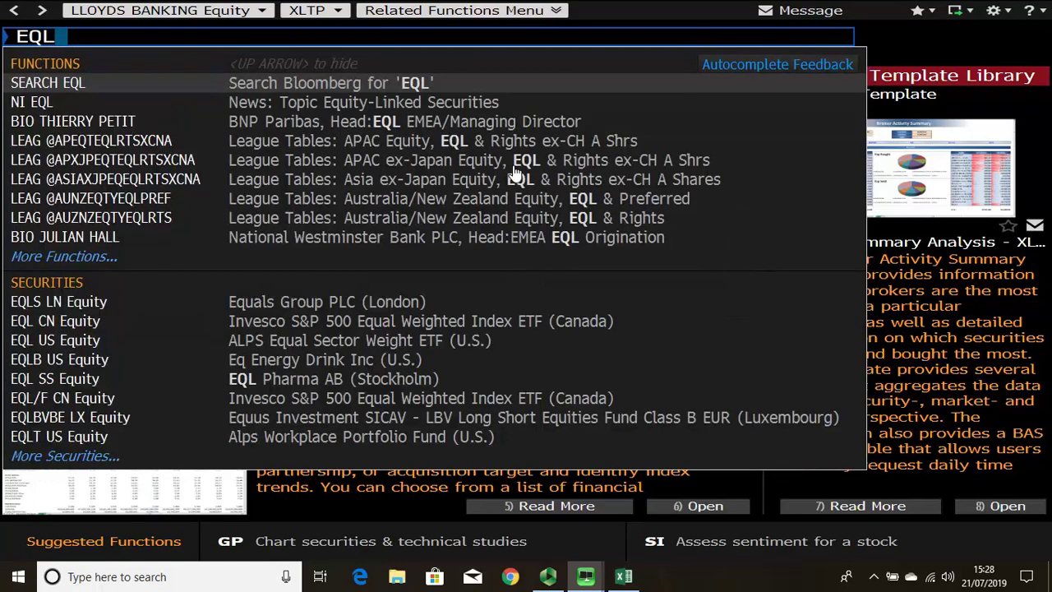
type("Z")
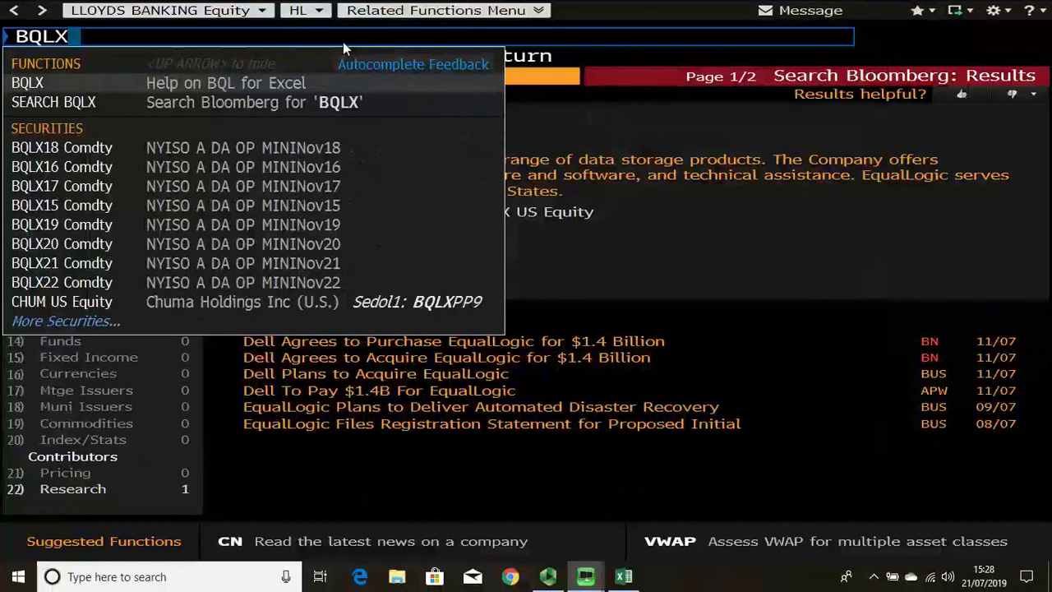
left_click(257, 87)
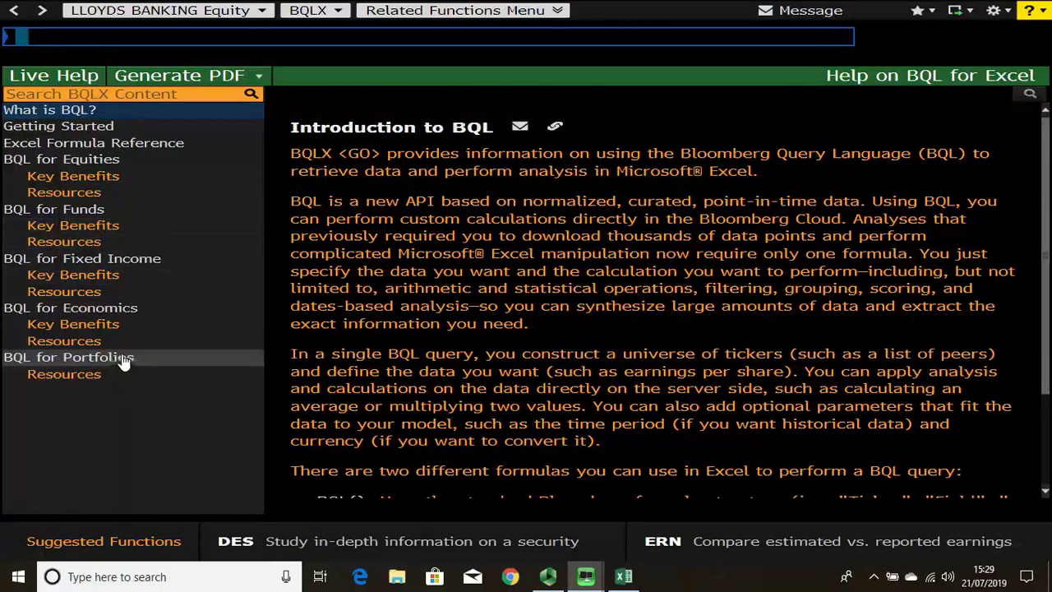
Step: Show the BQL for Equities Resources list of fact sheets, video and spreadsheet tutorials
left_click(91, 197)
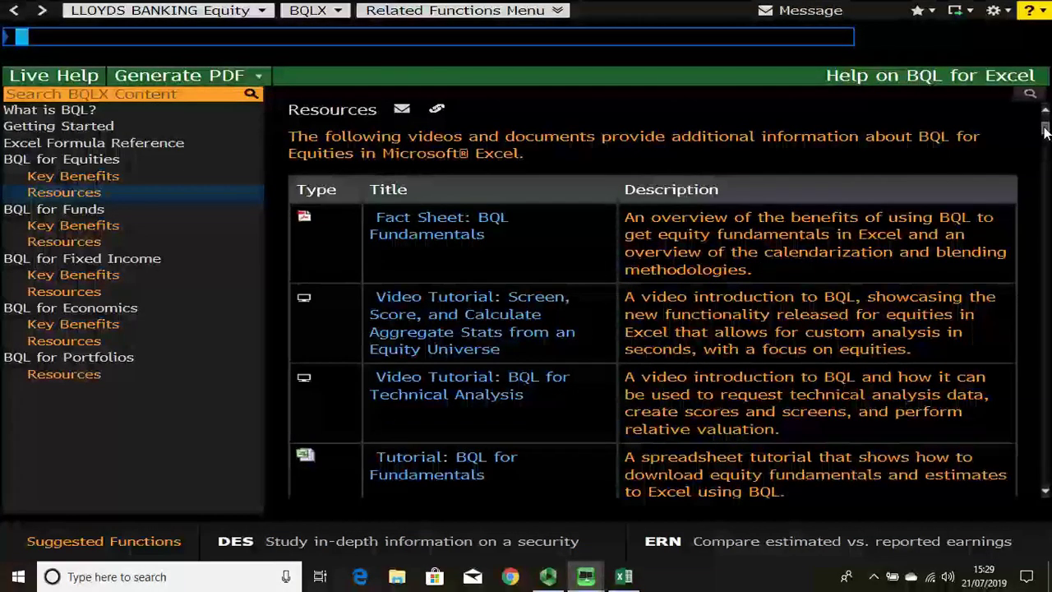
scroll(984, 433, "down", 1)
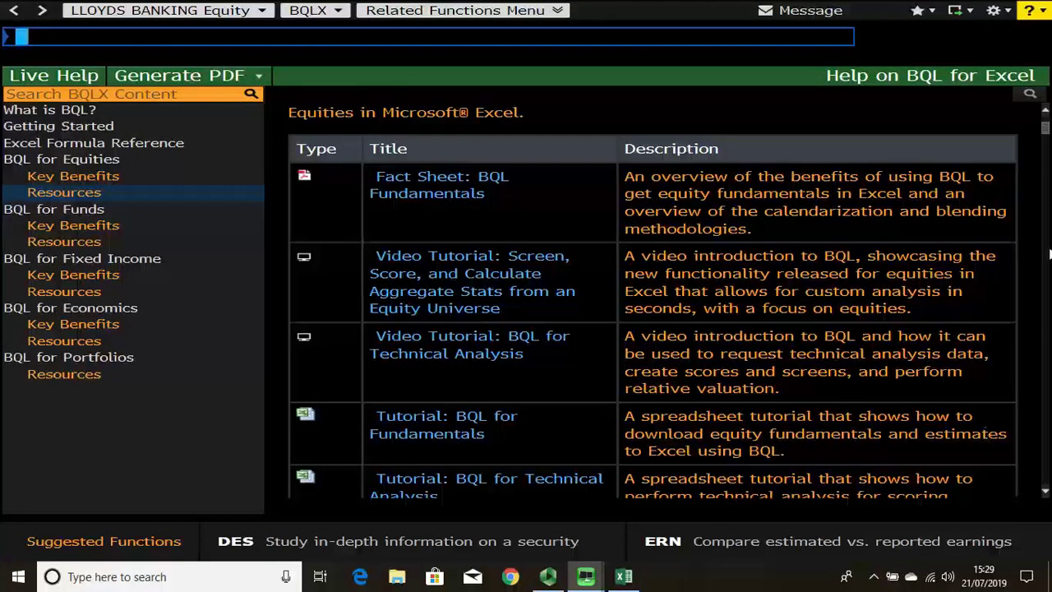
mouse_move(1046, 135)
left_mouse_down()
mouse_move(1046, 122)
mouse_move(1046, 131)
left_mouse_up()
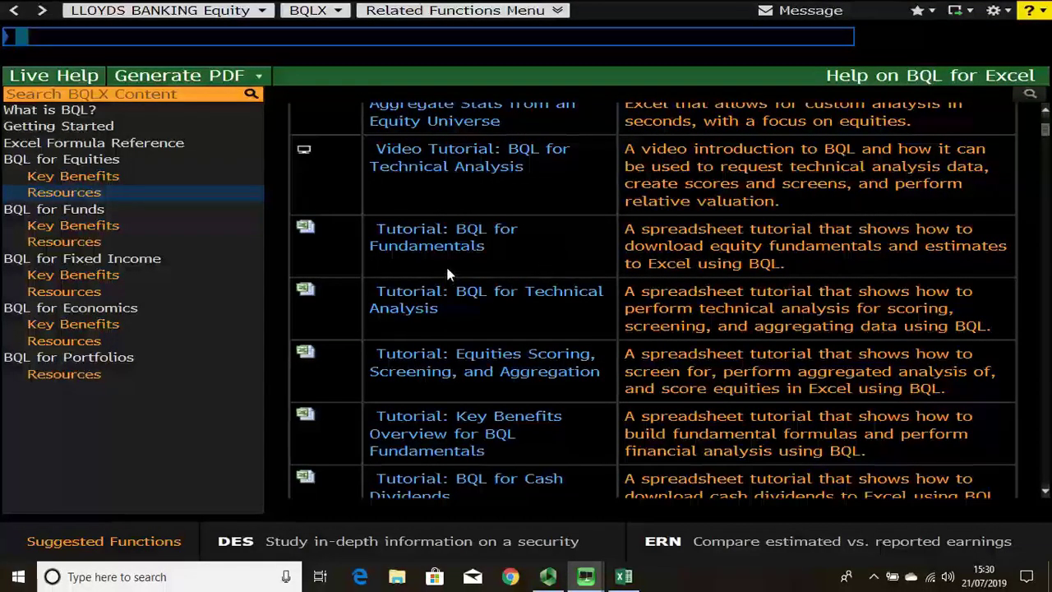
Step: Open the BQL for Portfolios spreadsheet tutorial 2090418 and scroll its Intro to BQL sheet to the IBM example
left_click(66, 379)
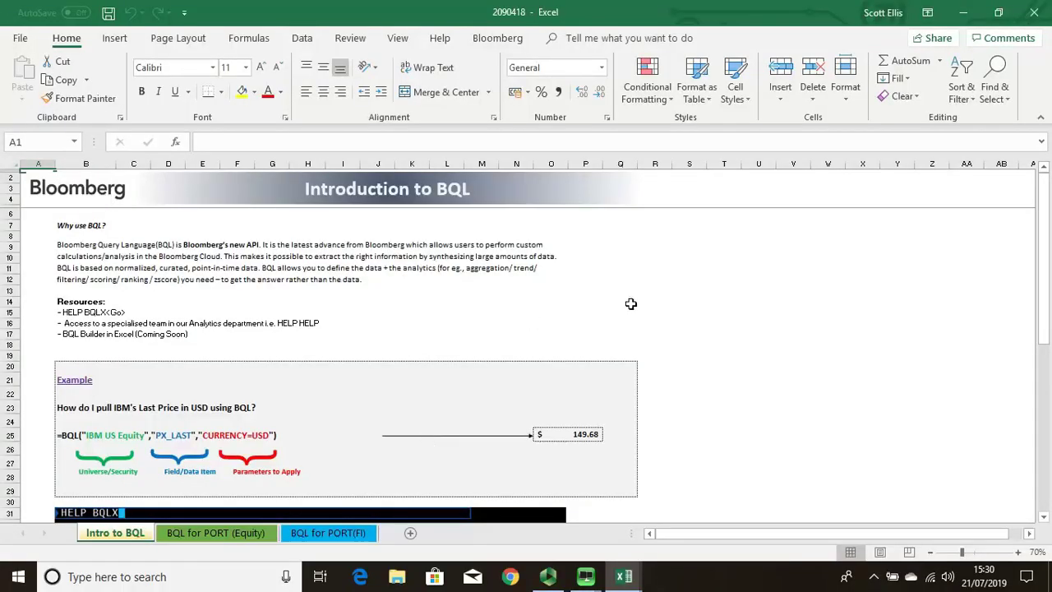
left_click_drag(1040, 222, 1042, 238)
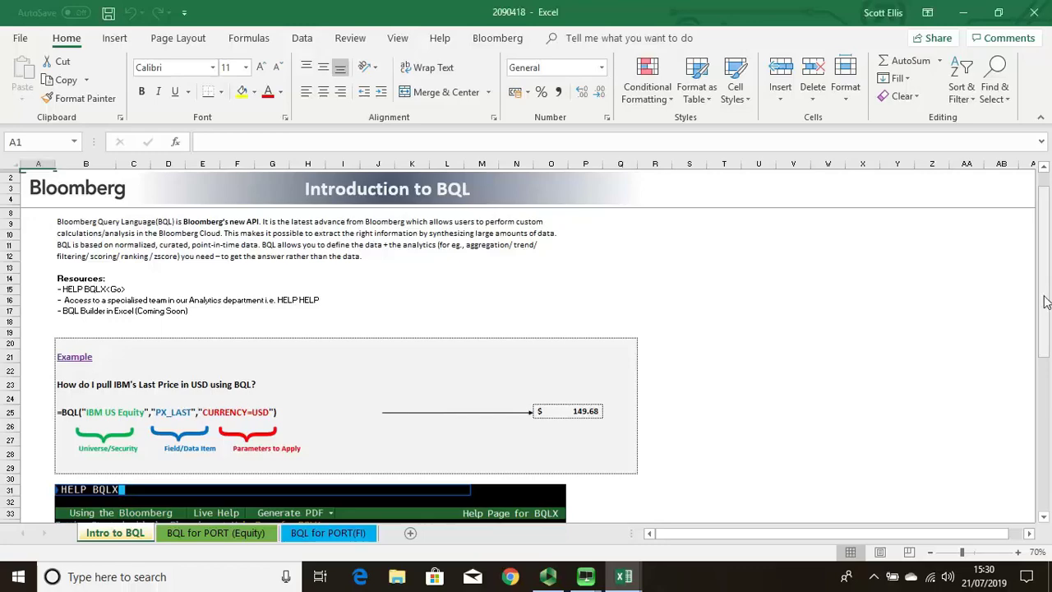
left_click_drag(1047, 263, 1045, 363)
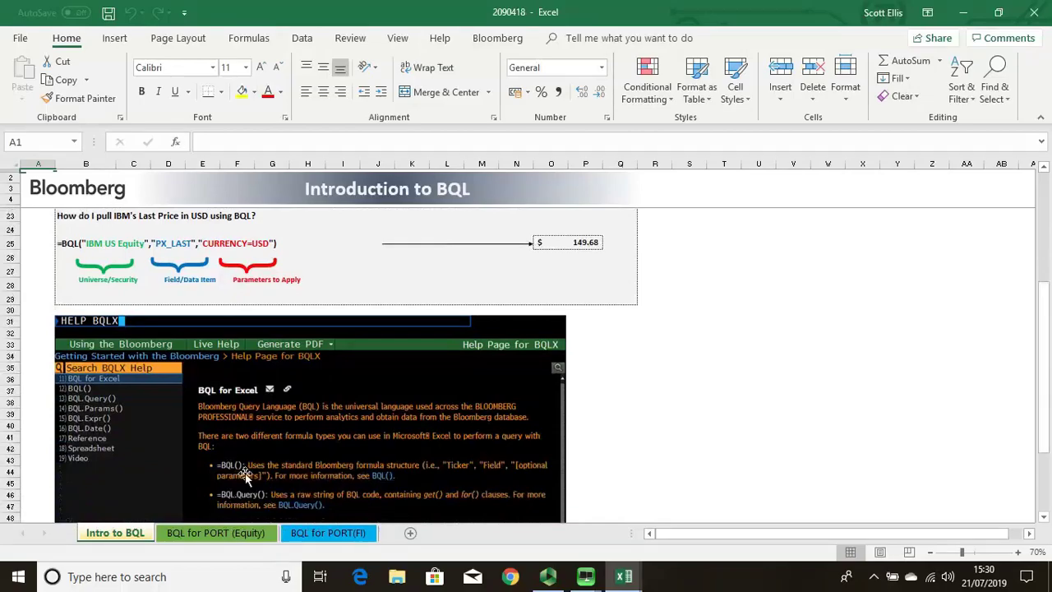
Step: Switch to the BQL for PORT (Equity) sheet and scroll to the Sector Average PE ratio example
left_click(247, 534)
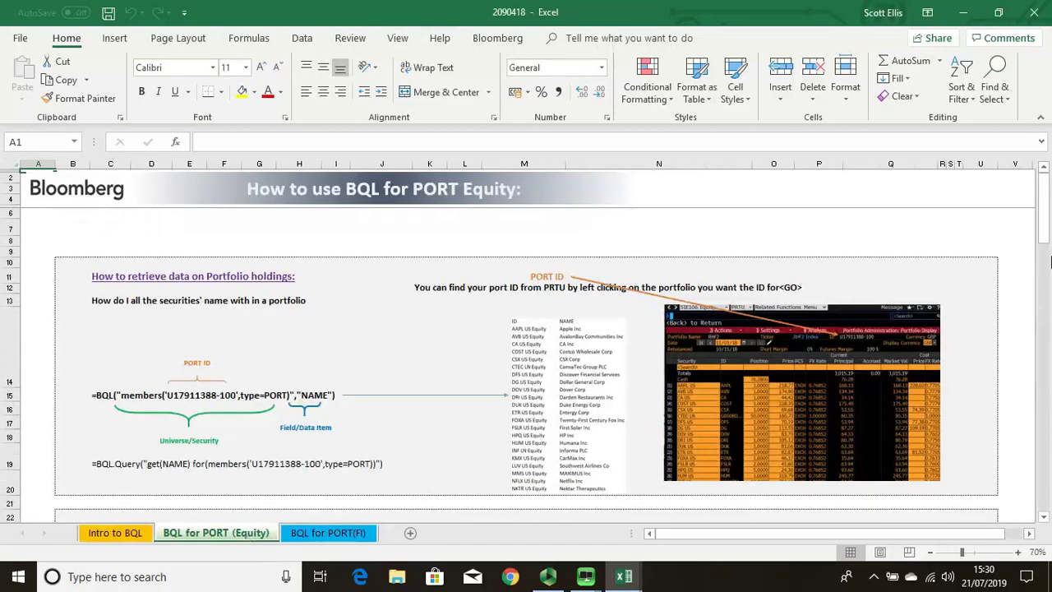
left_click_drag(1047, 216, 1048, 320)
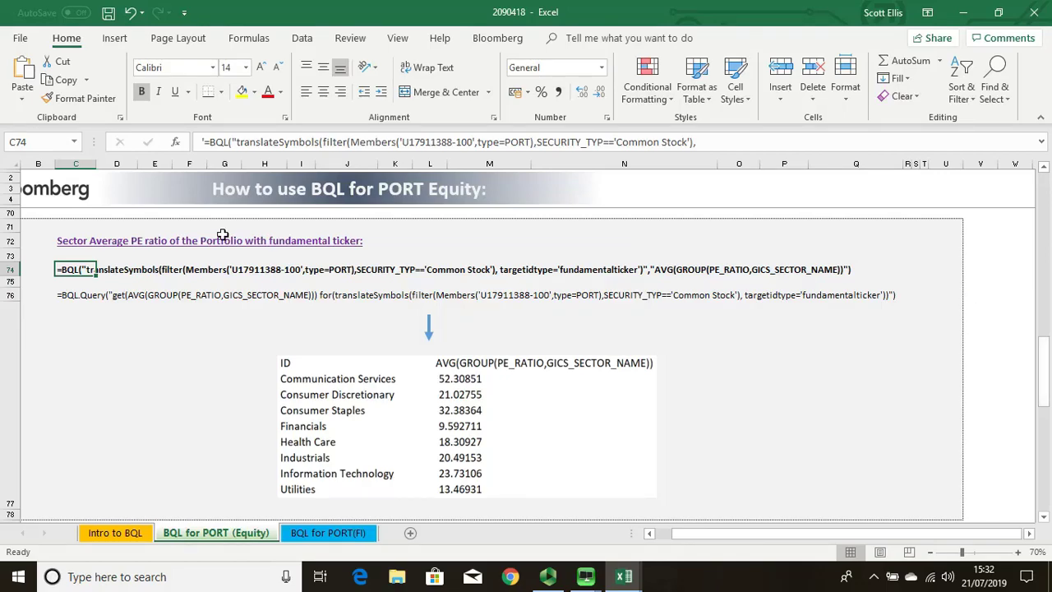
Step: Copy the sector average PE ratio BQL formula from cell C74
left_click(707, 142)
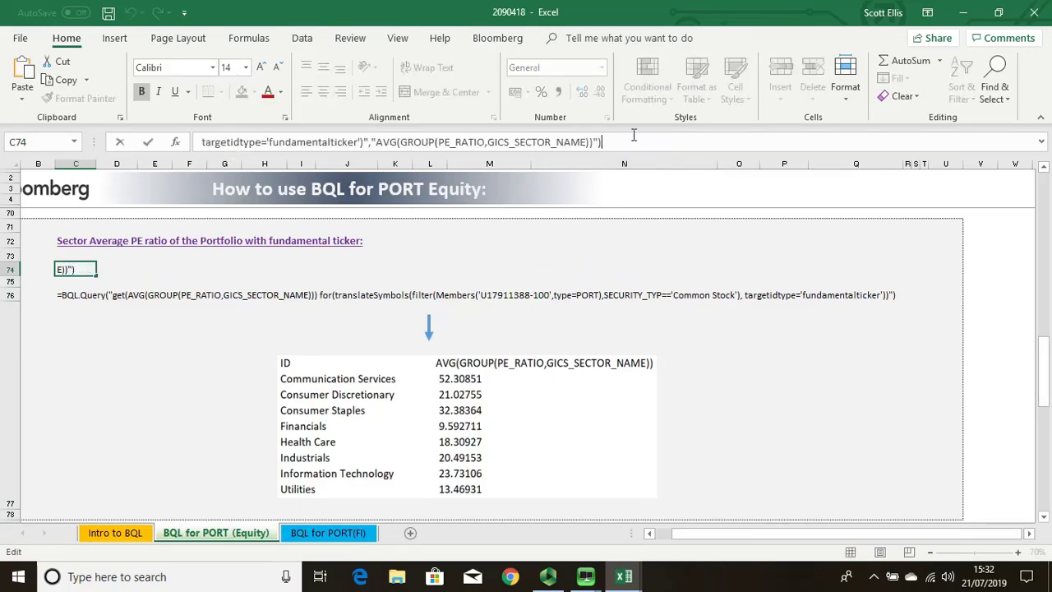
key("ctrl+a")
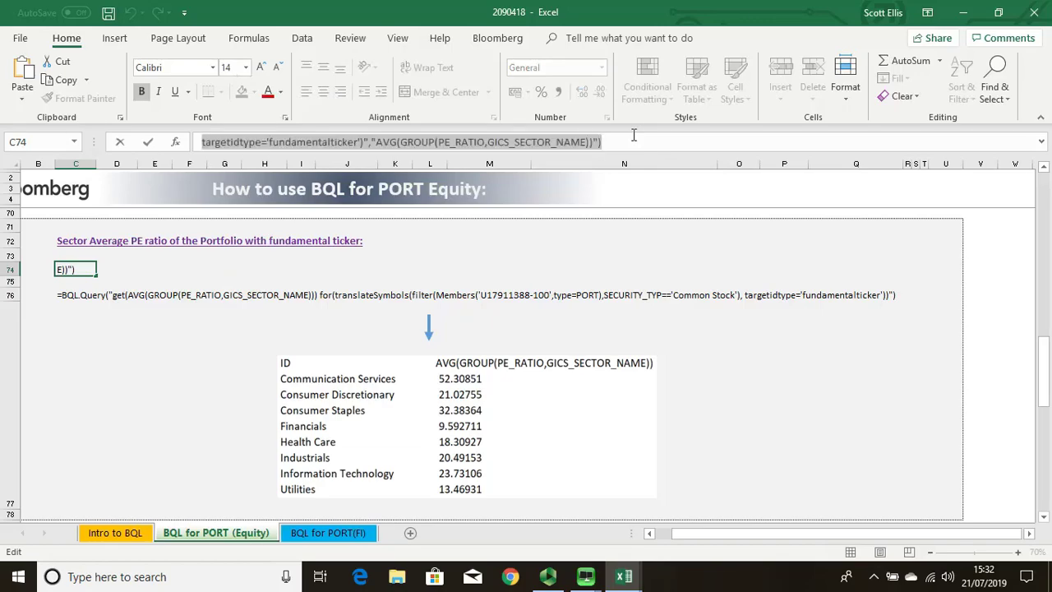
left_click(990, 356)
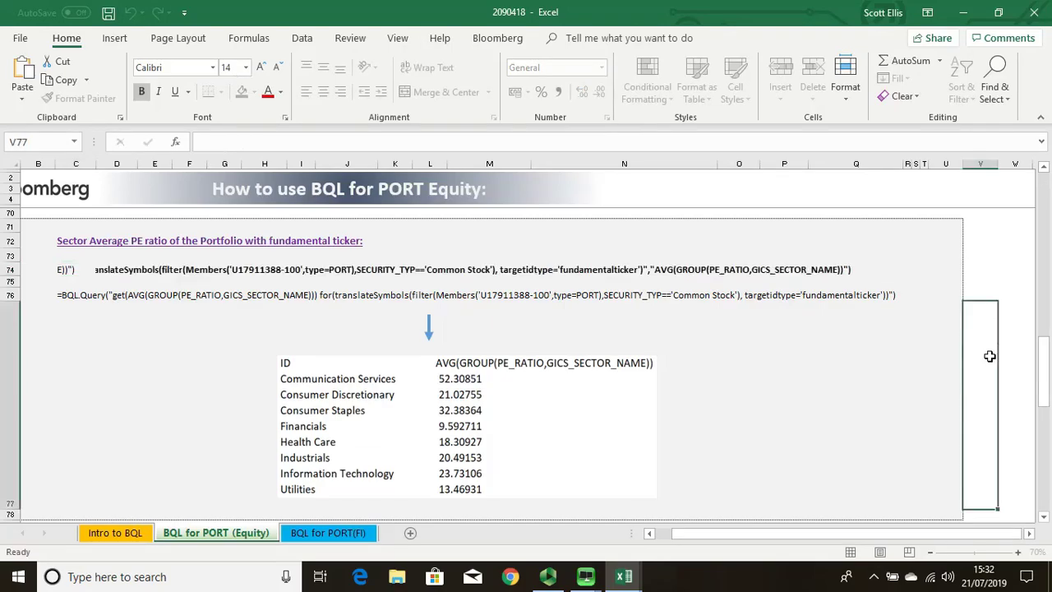
Step: Paste the formula into empty cell W77 and commit it, giving #N/A Invalid
left_click(1018, 334)
key("ctrl+v")
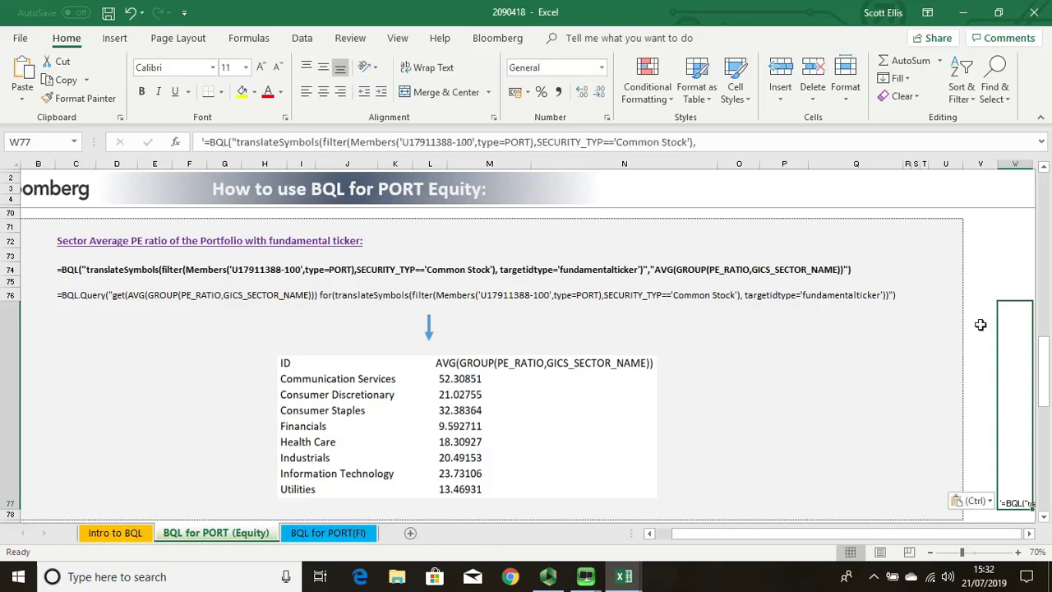
left_click(204, 142)
key("Return")
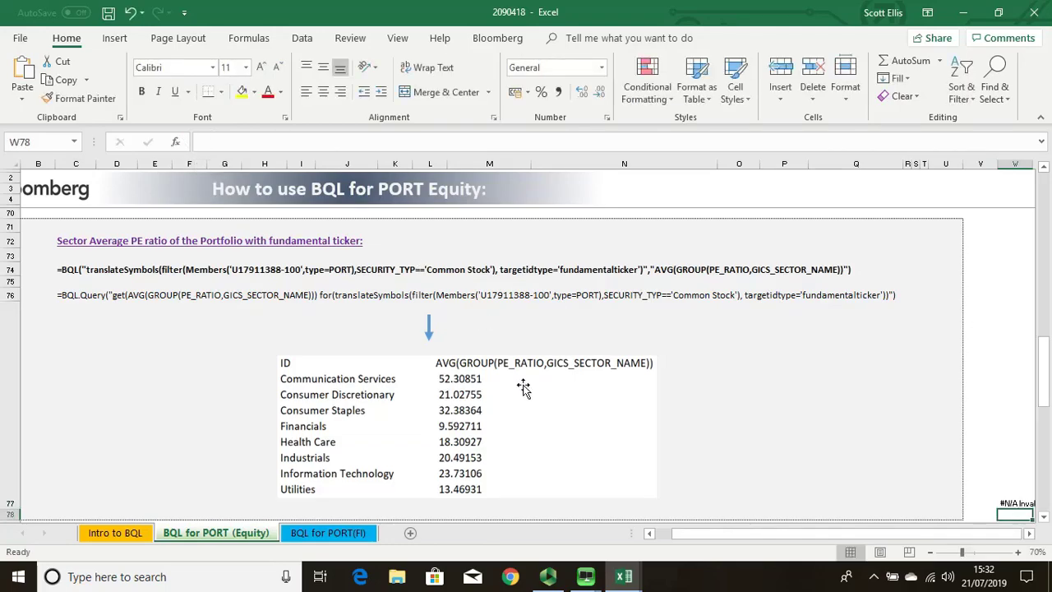
left_click(1017, 499)
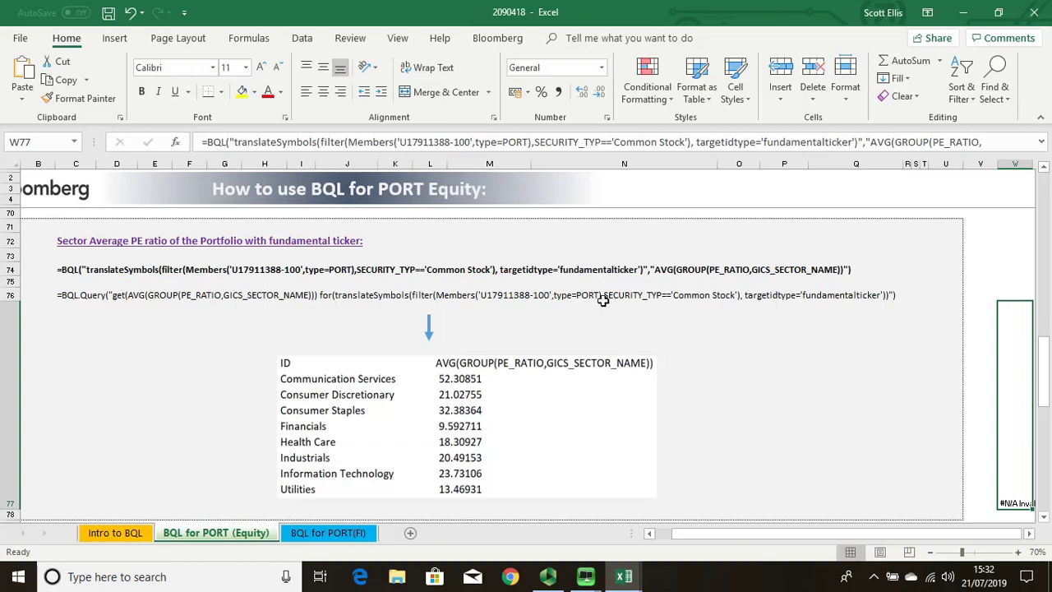
Step: In the second Bloomberg window, run PRTU to open Portfolio Administration
mouse_move(588, 582)
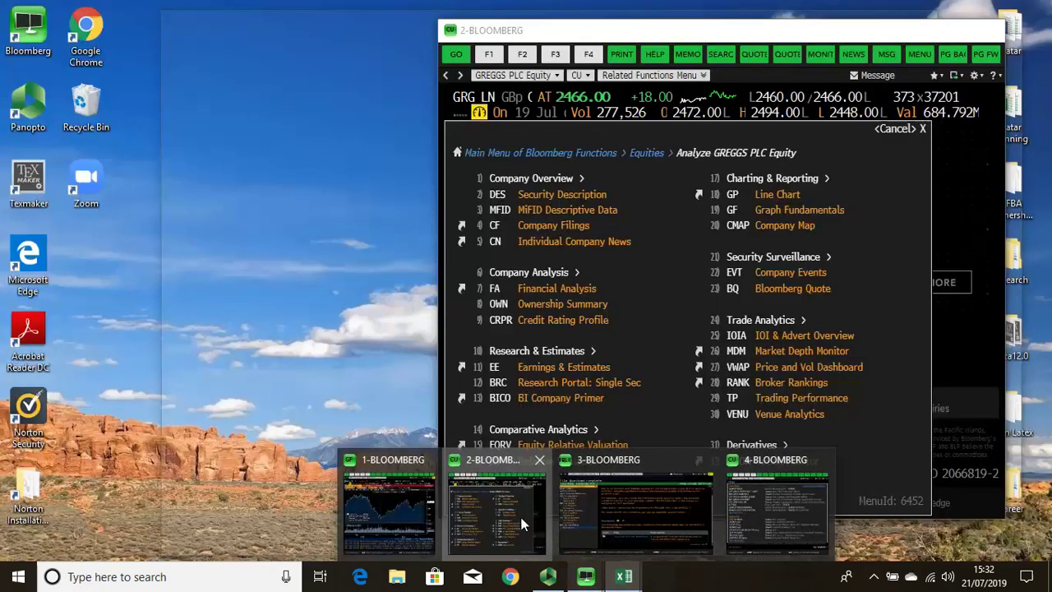
left_click(526, 526)
type("PT")
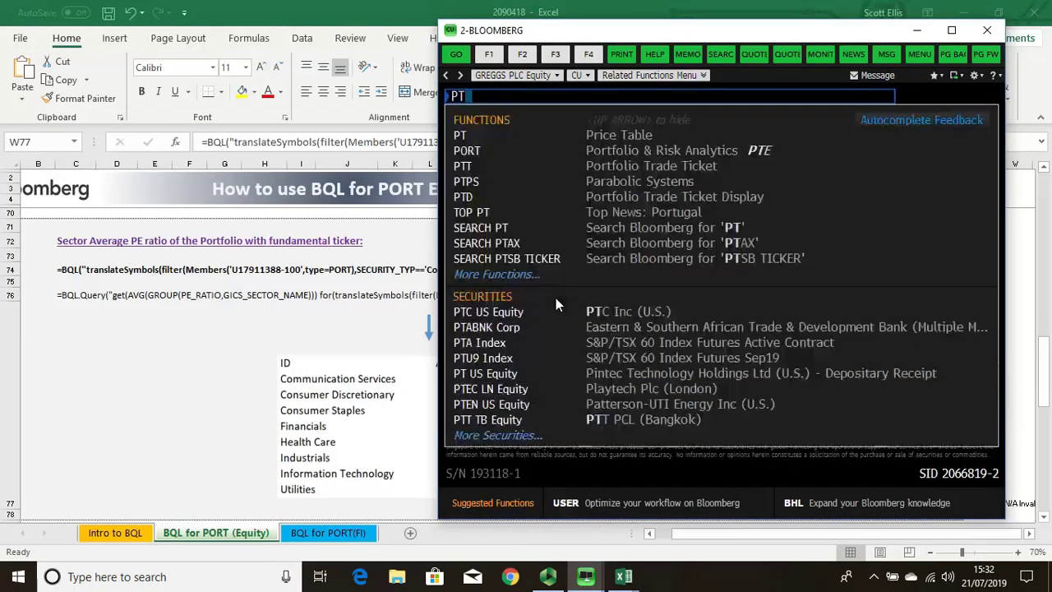
key("BackSpace")
type("RTU")
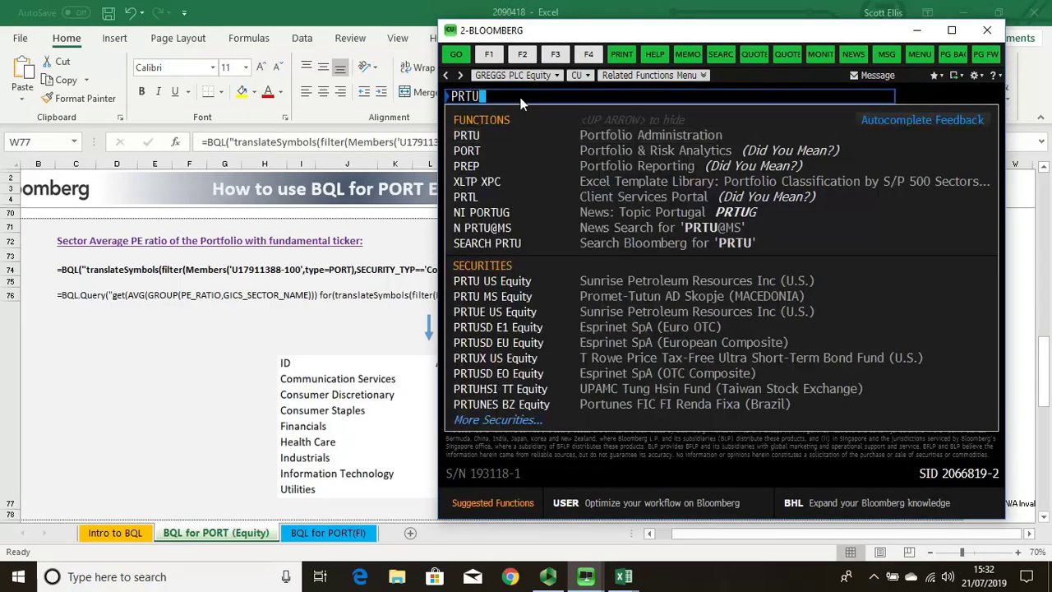
left_click(538, 143)
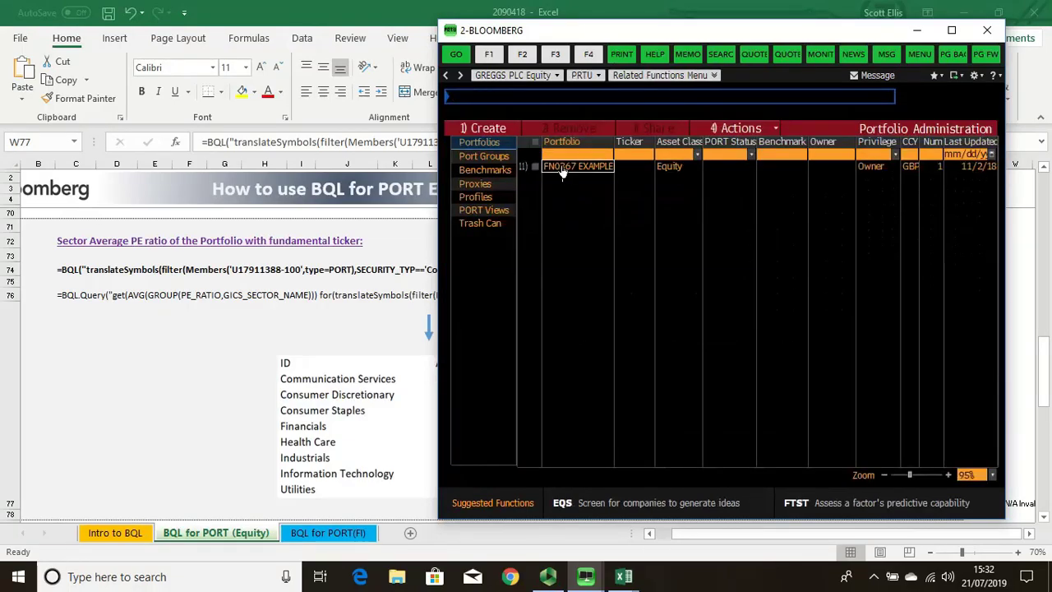
Step: Open the FN0367 EXAMPLE portfolio to copy its ID, then return to Excel
left_click(563, 167)
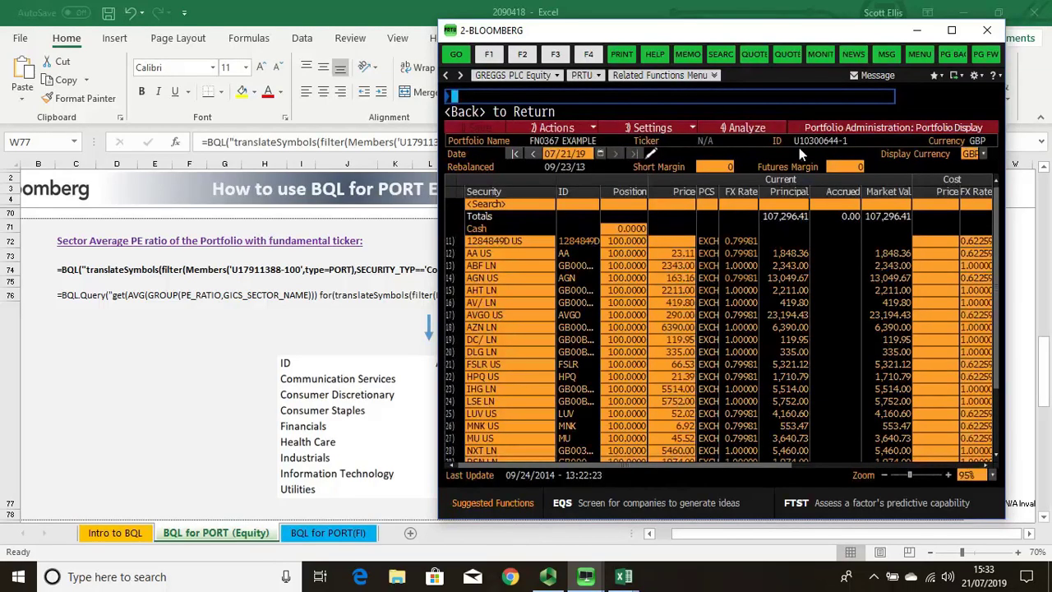
mouse_move(822, 147)
left_click(1012, 311)
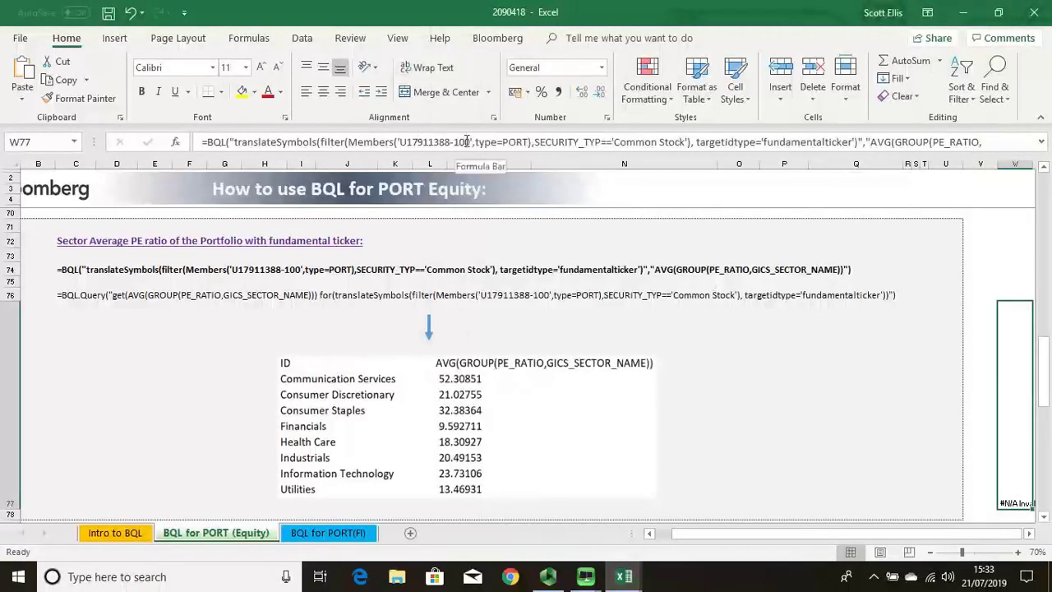
Step: Replace the tutorial portfolio ID in W77's formula with your own portfolio ID
left_click_drag(470, 141, 413, 141)
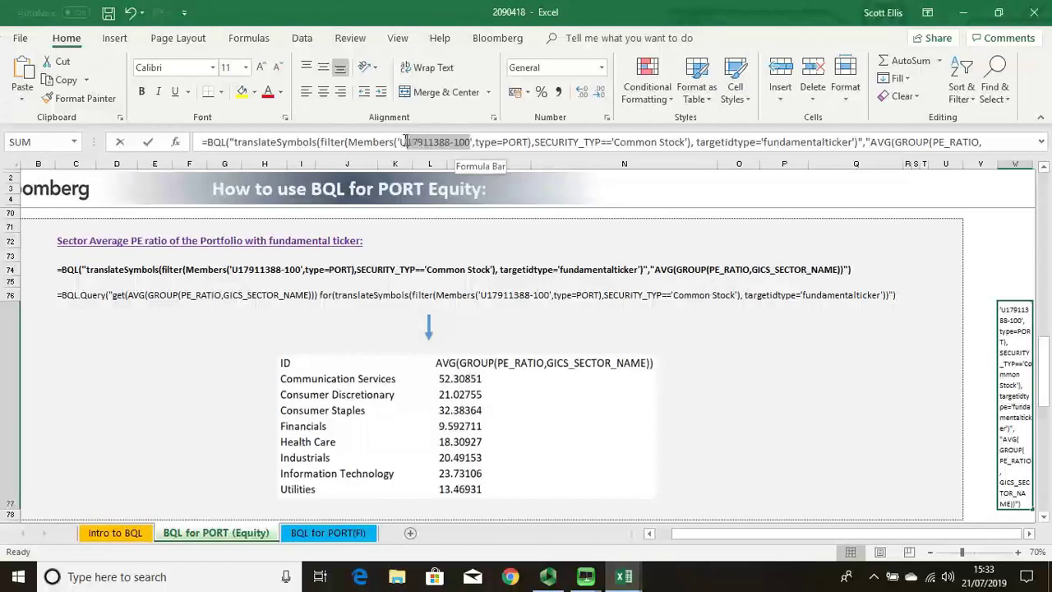
type("U10300644-1")
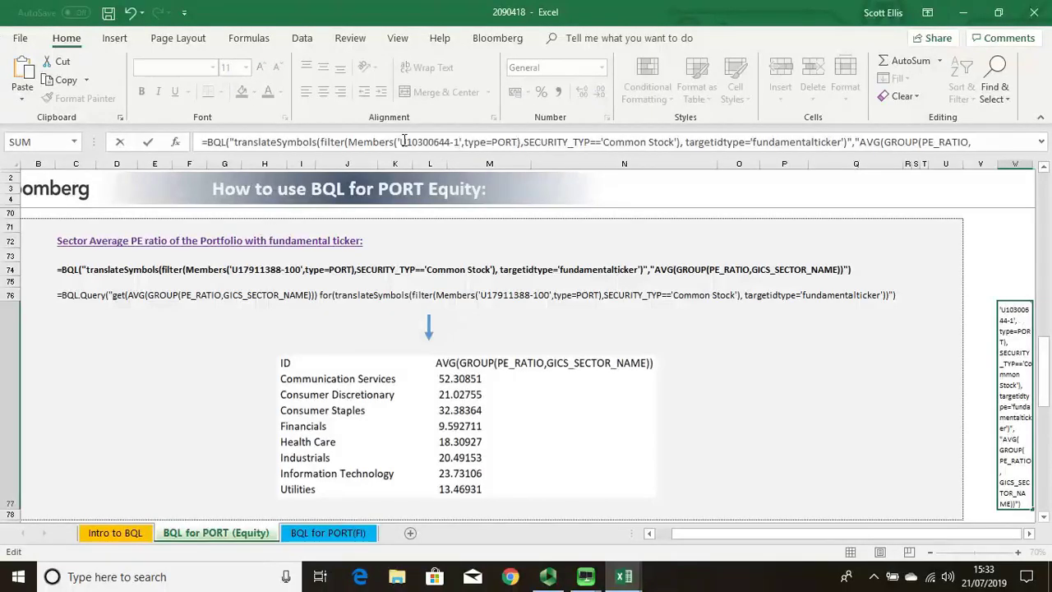
key("Return")
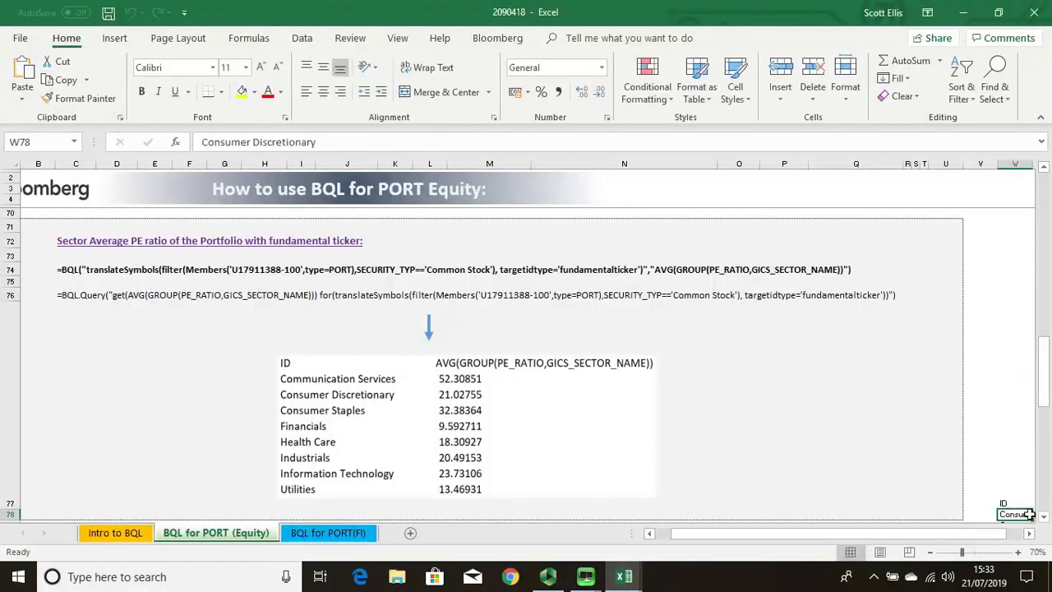
Step: Scroll to the results and widen column W so sector names like Consumer Discretionary show fully
left_click(1042, 516)
left_click(1043, 517)
left_click(1042, 517)
left_click(1029, 534)
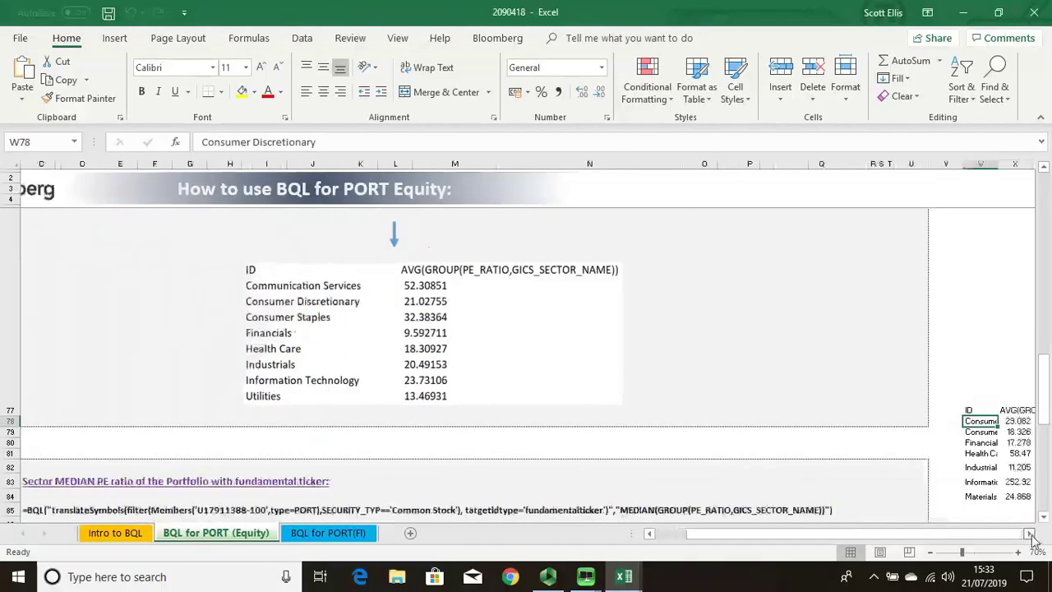
left_click(1030, 533)
left_click(1030, 534)
left_click(1030, 534)
left_click(1029, 533)
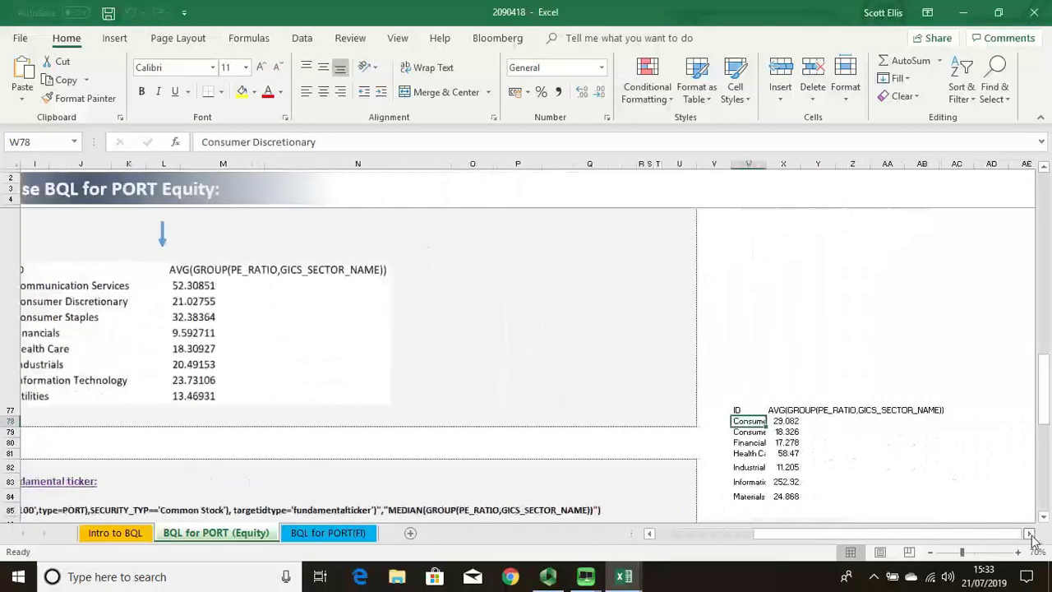
left_click(1030, 533)
left_click_drag(737, 165, 784, 169)
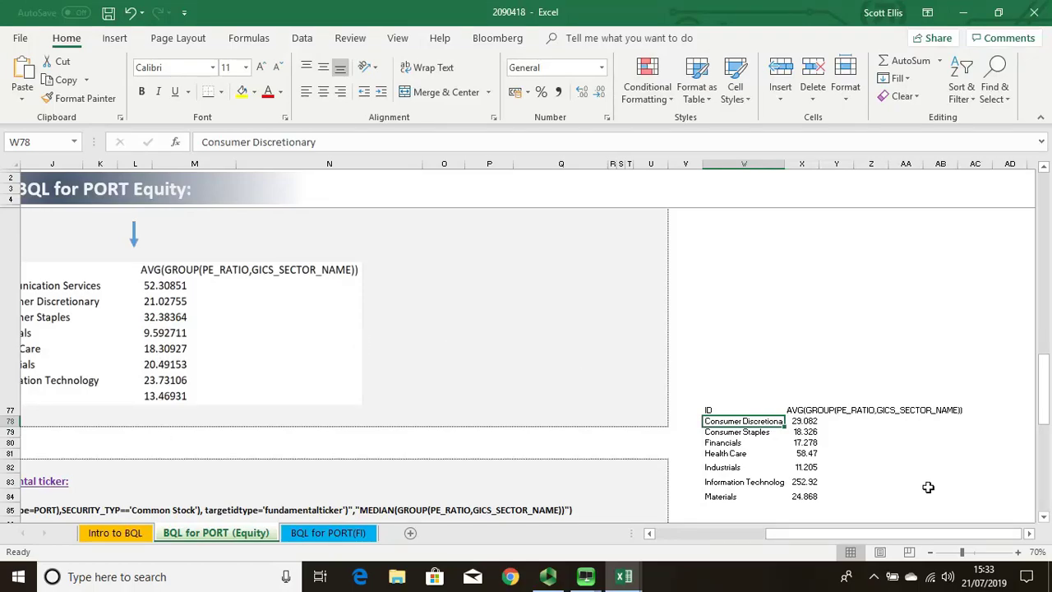
Step: Replace AVG with MAX in W77's formula, giving sector maximums like Consumer Discretionary 91.915
left_click(713, 411)
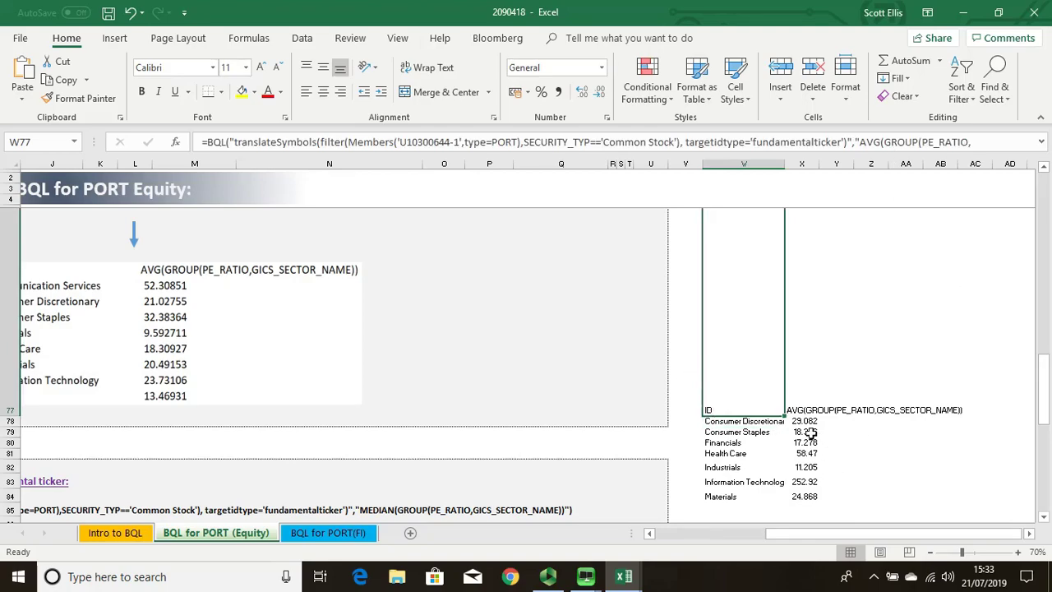
left_click(880, 146)
key("BackSpace")
key("BackSpace")
key("BackSpace")
key("BackSpace")
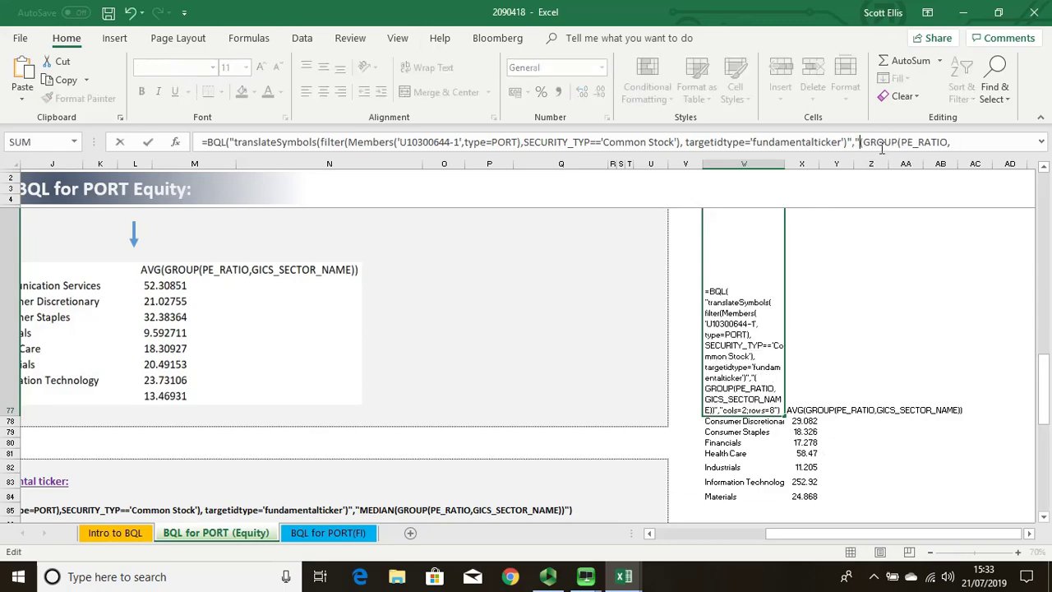
type("MEDIAN(")
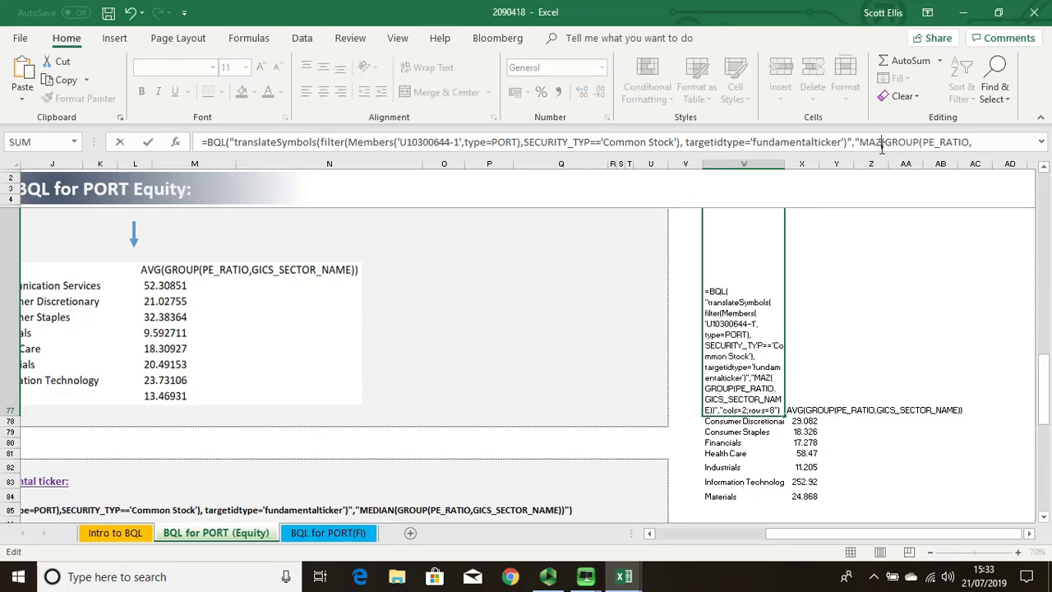
key("Return")
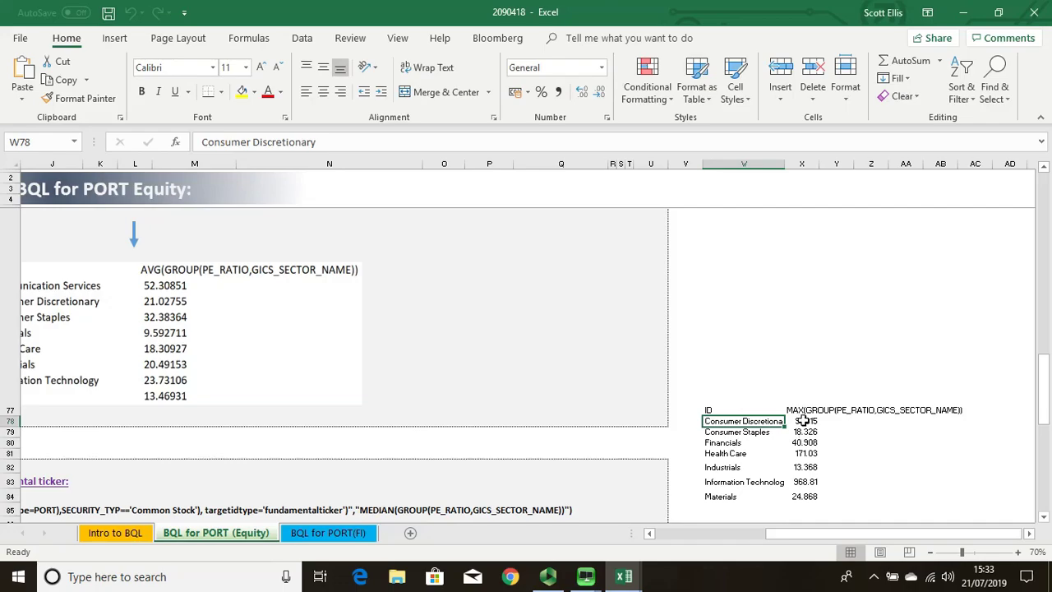
left_click_drag(856, 536, 677, 557)
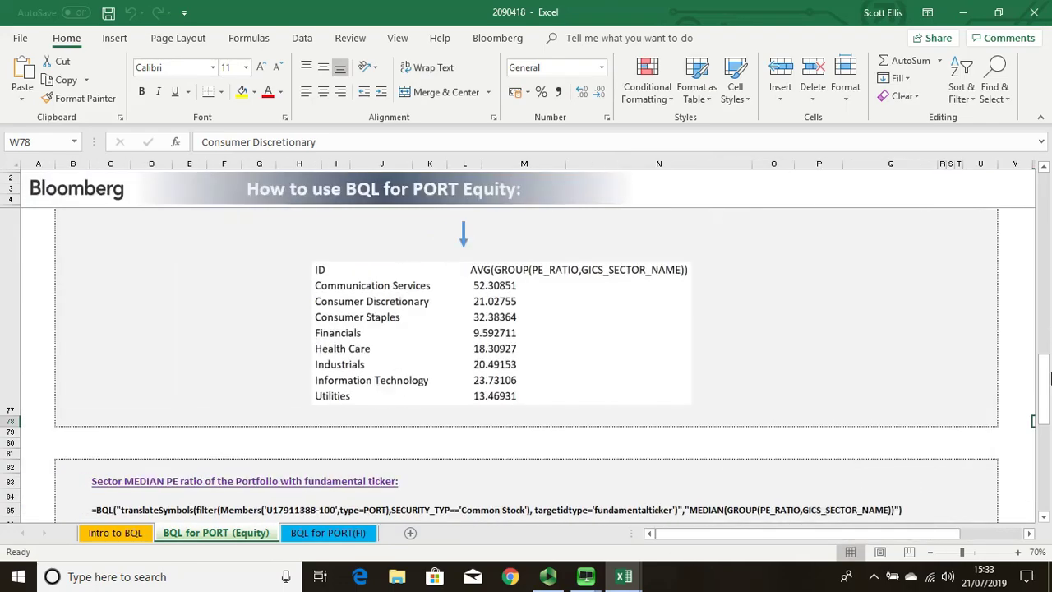
left_click_drag(1049, 376, 1048, 284)
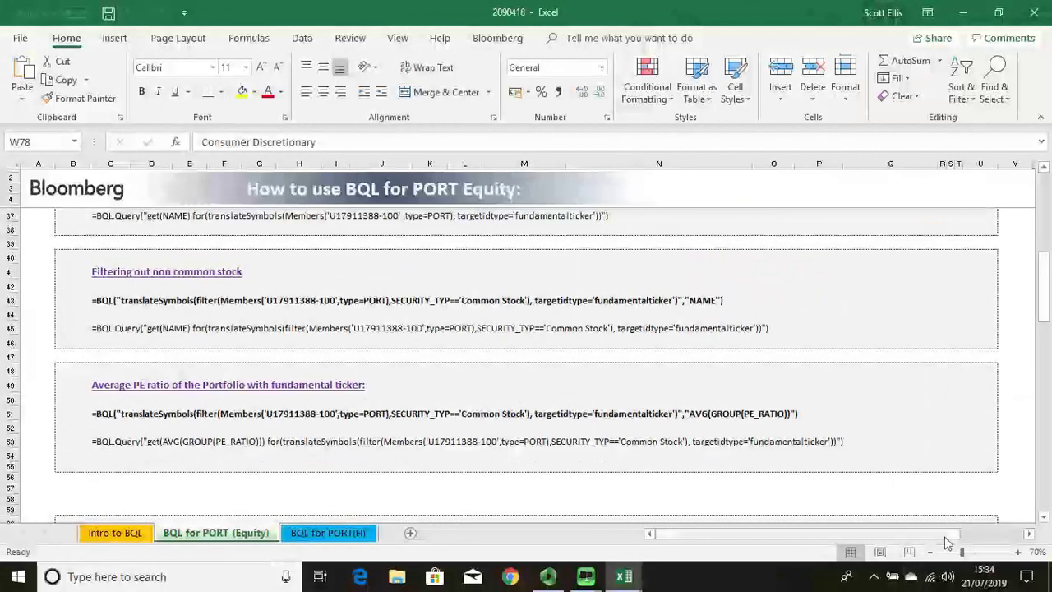
left_click_drag(949, 534, 1048, 535)
left_click_drag(1047, 301, 1017, 395)
left_click(917, 444)
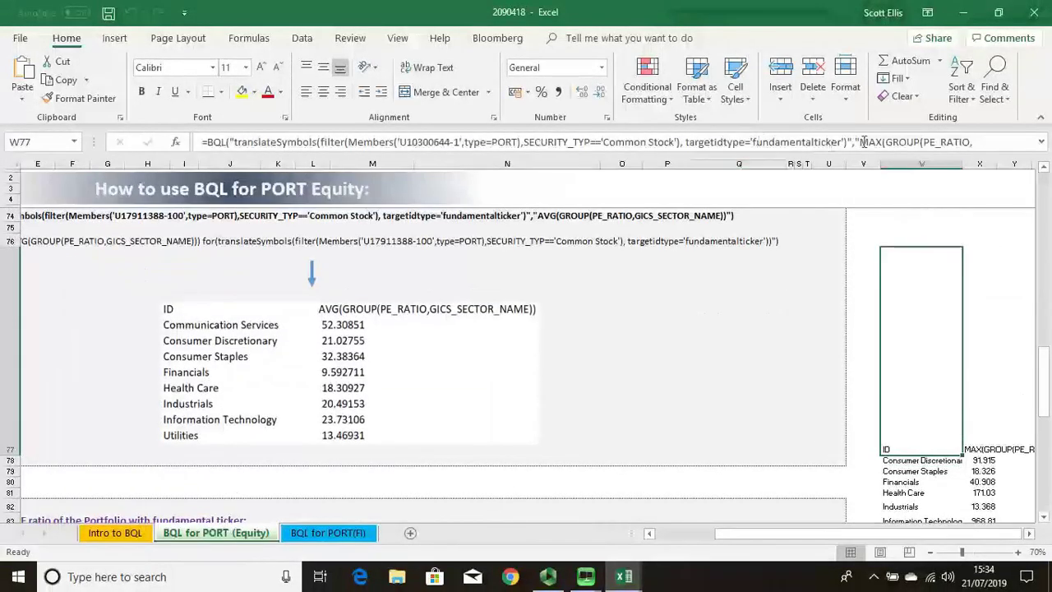
left_click_drag(972, 142, 921, 144)
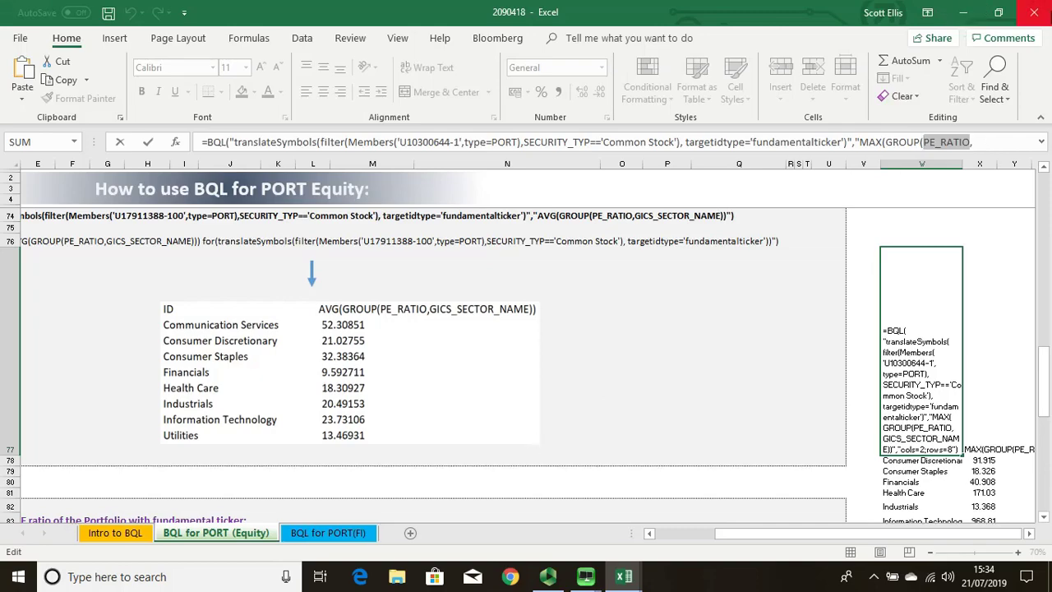
Step: Close Excel without saving and open Key Benefits under BQL for Equities in the BQLX help
left_click(1049, 14)
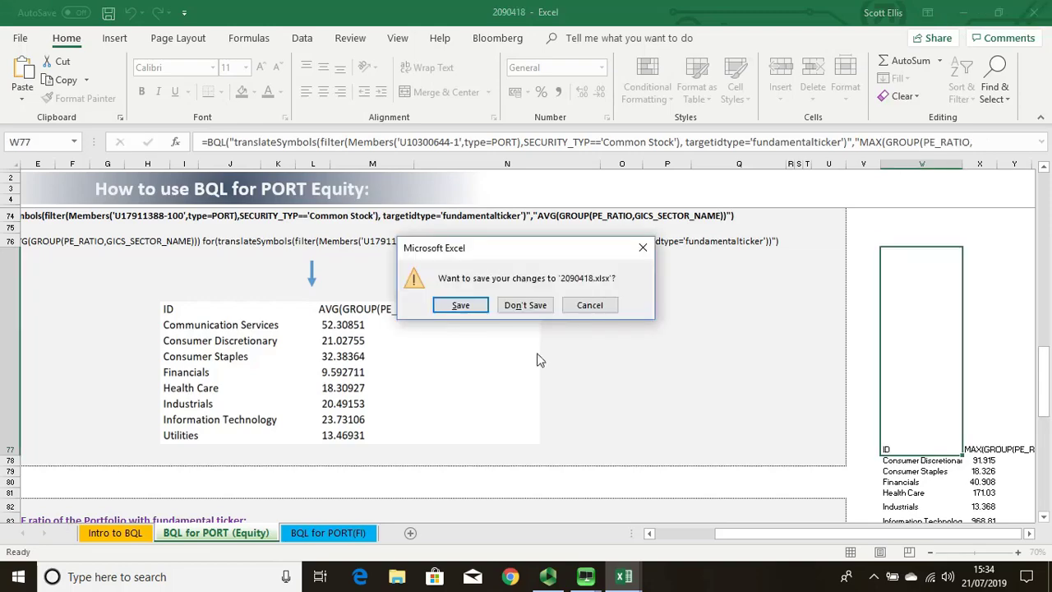
left_click(524, 310)
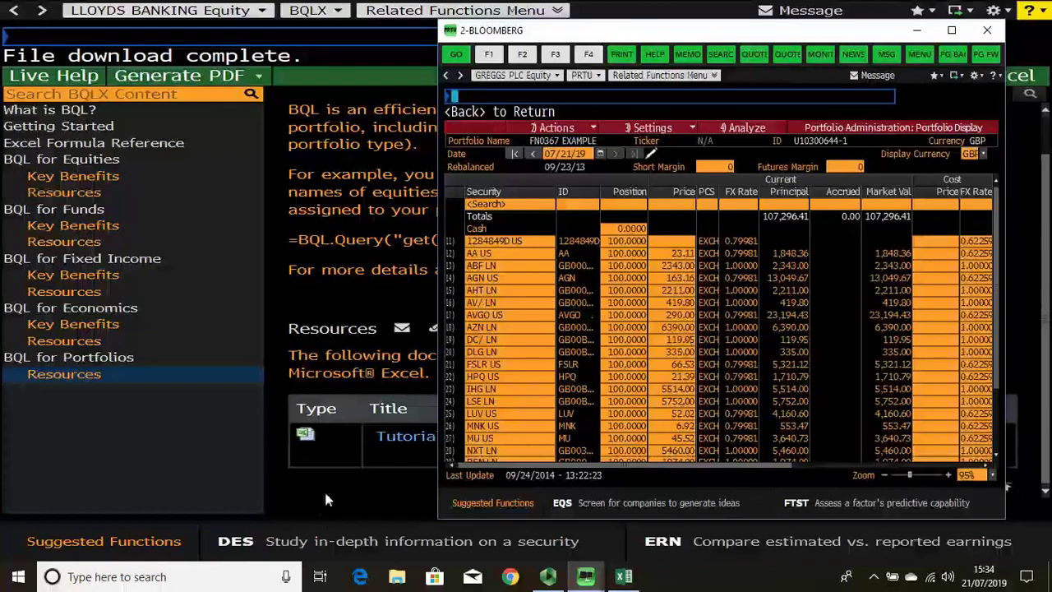
left_click(325, 498)
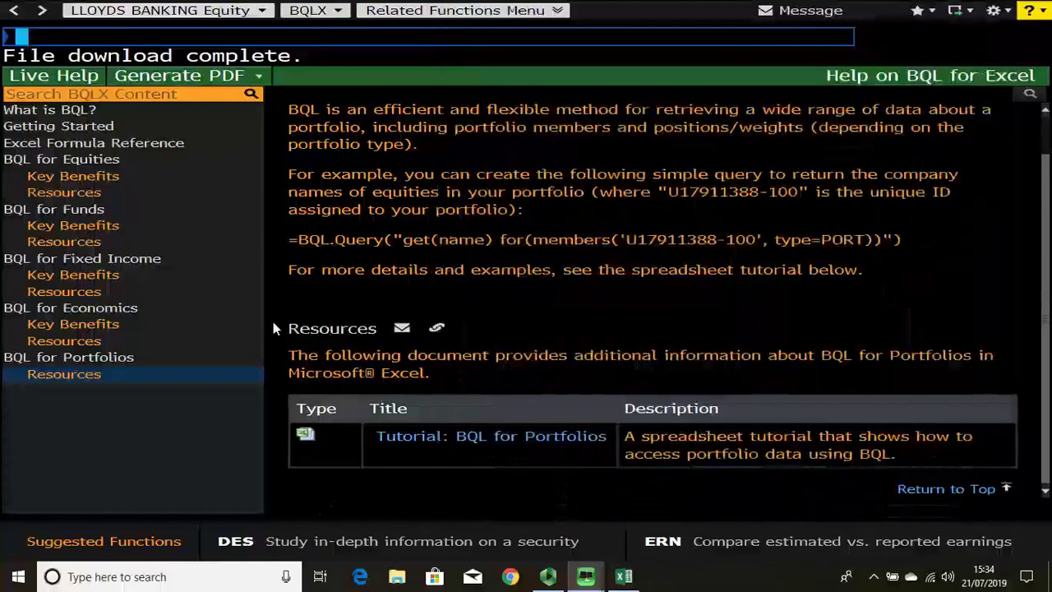
left_click(70, 177)
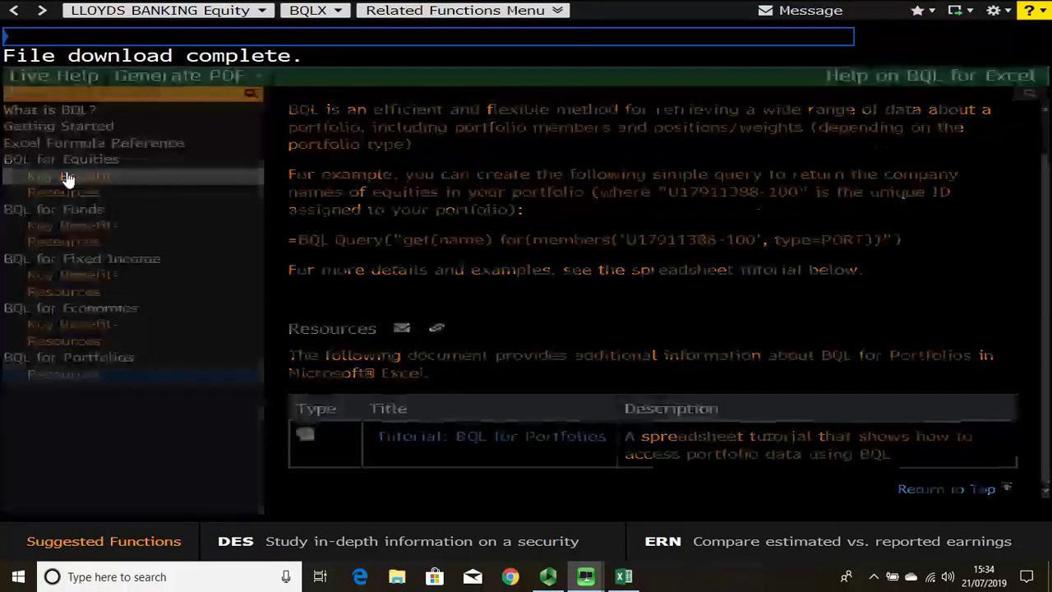